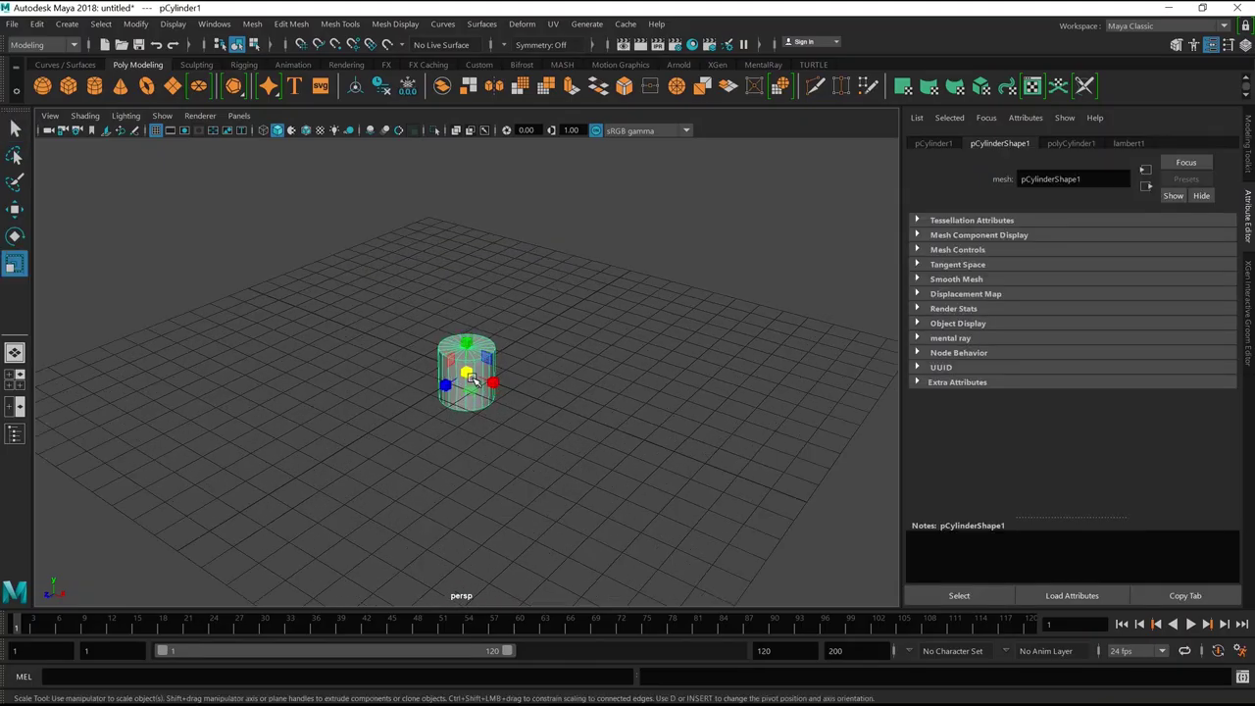
- Frame the cylinder and set polyCylinder1 to 30 axis, 8 height and 2 cap subdivisions
key("f")
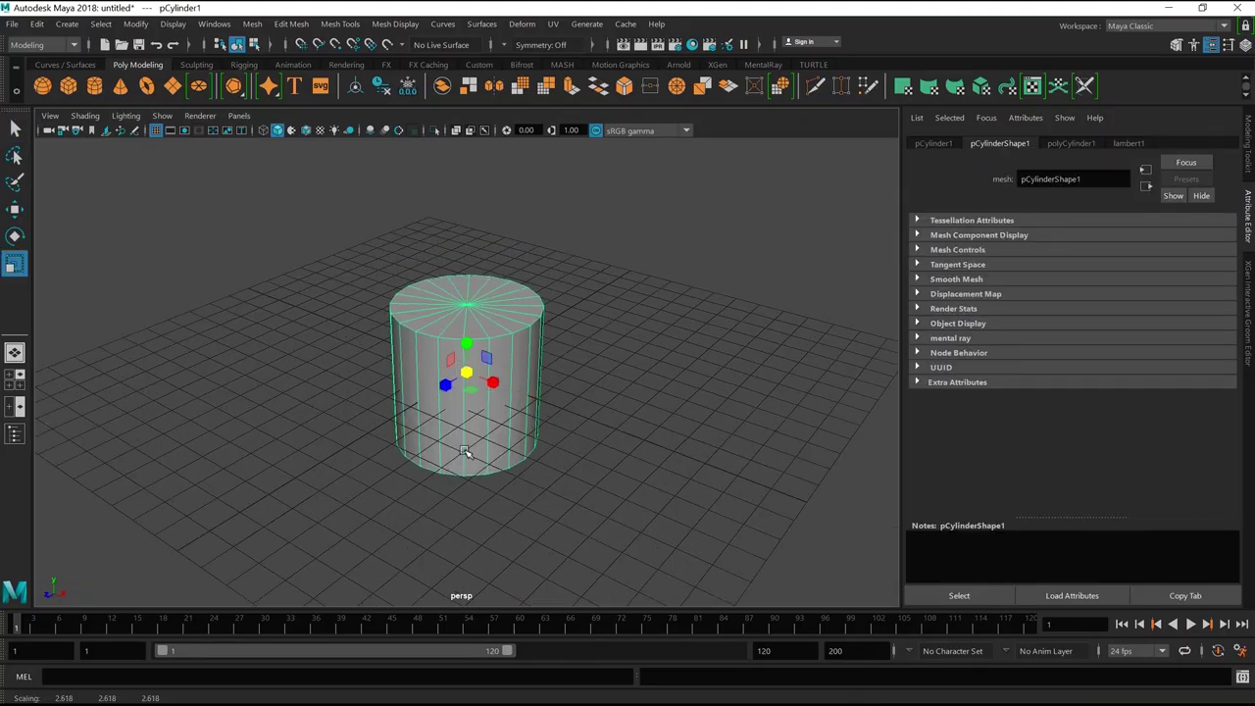
key("space")
key("space")
key("w")
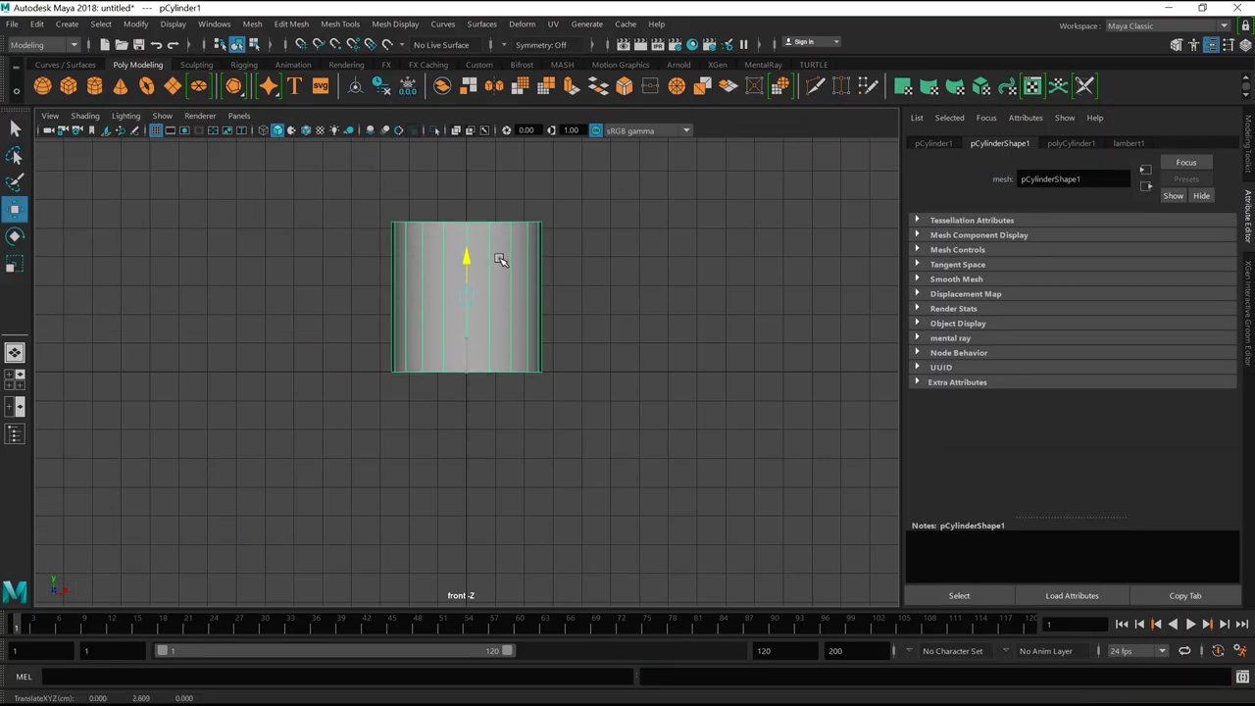
key("space")
key("space")
left_click(1071, 143)
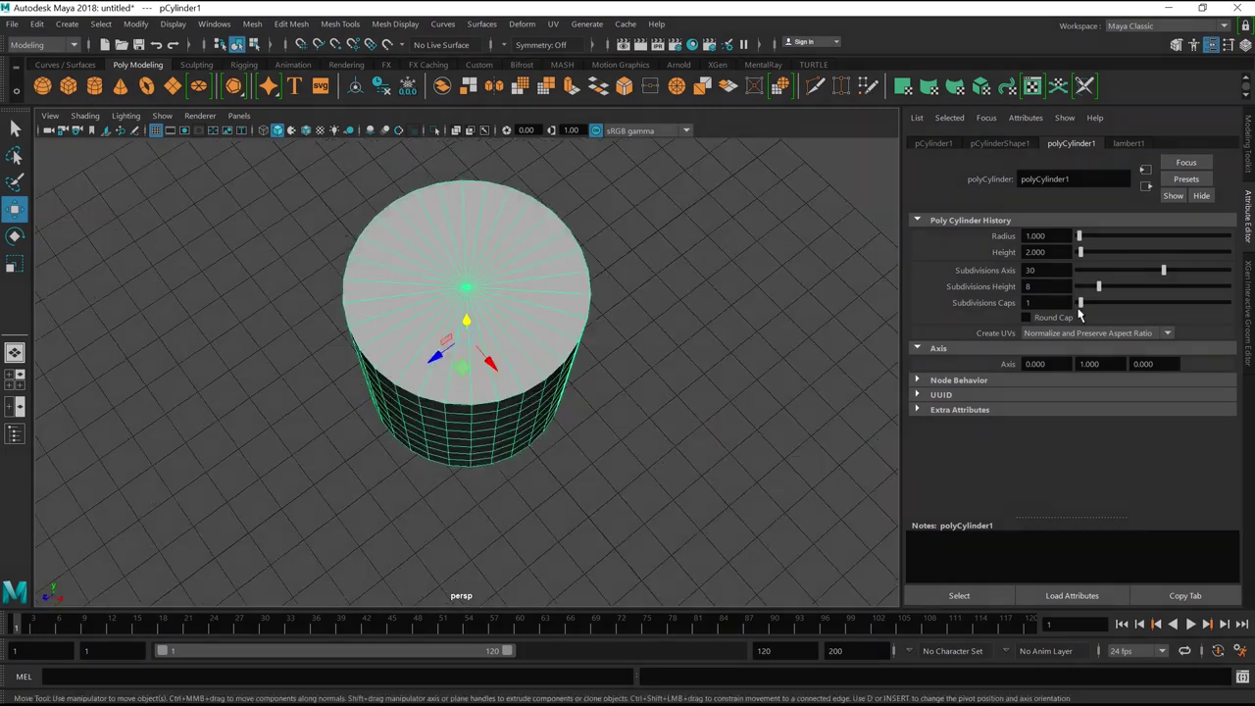
- Orbit and zoom down onto the cylinder's top cap and switch to component selection
mouse_move(880, 302)
left_mouse_down("alt")
mouse_move(665, 412)
mouse_move(669, 580)
left_mouse_up("alt")
right_click_drag(520, 234, 551, 216, "alt")
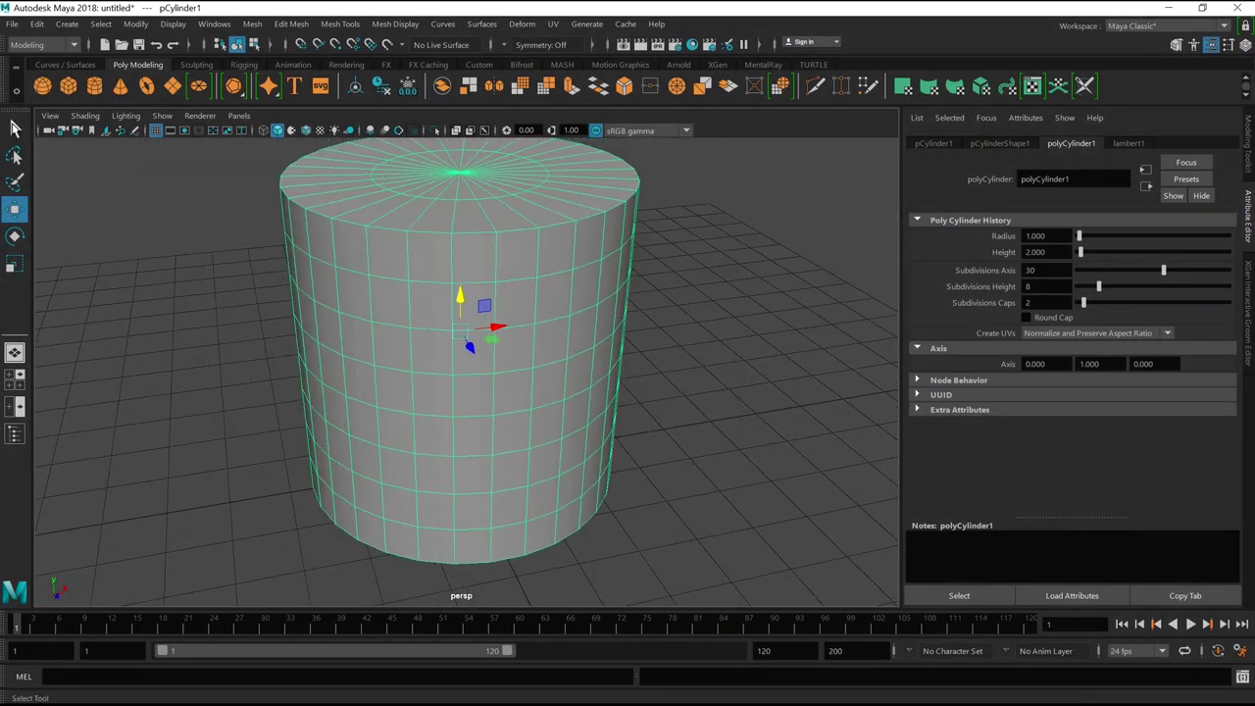
left_click_drag(551, 216, 645, 387, "alt")
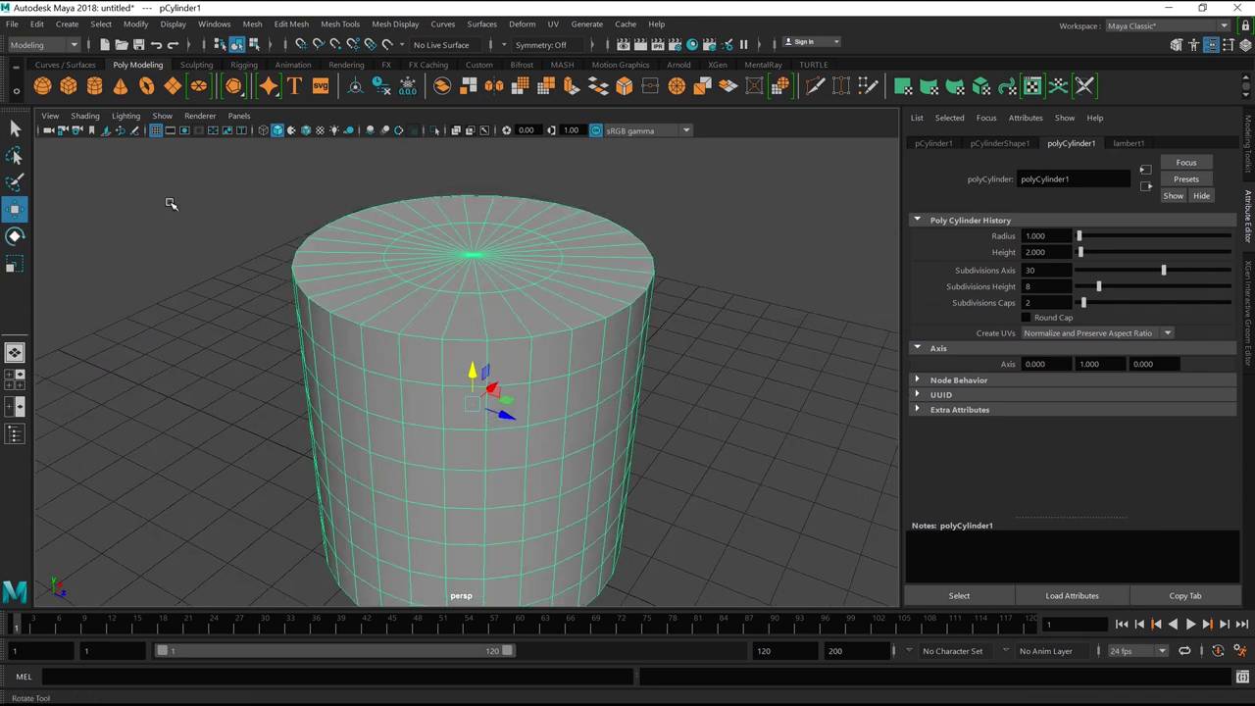
left_click(137, 64)
mouse_move(513, 292)
left_mouse_down("alt")
mouse_move(544, 336)
mouse_move(549, 284)
left_mouse_up("alt")
right_click_drag(549, 284, 557, 316)
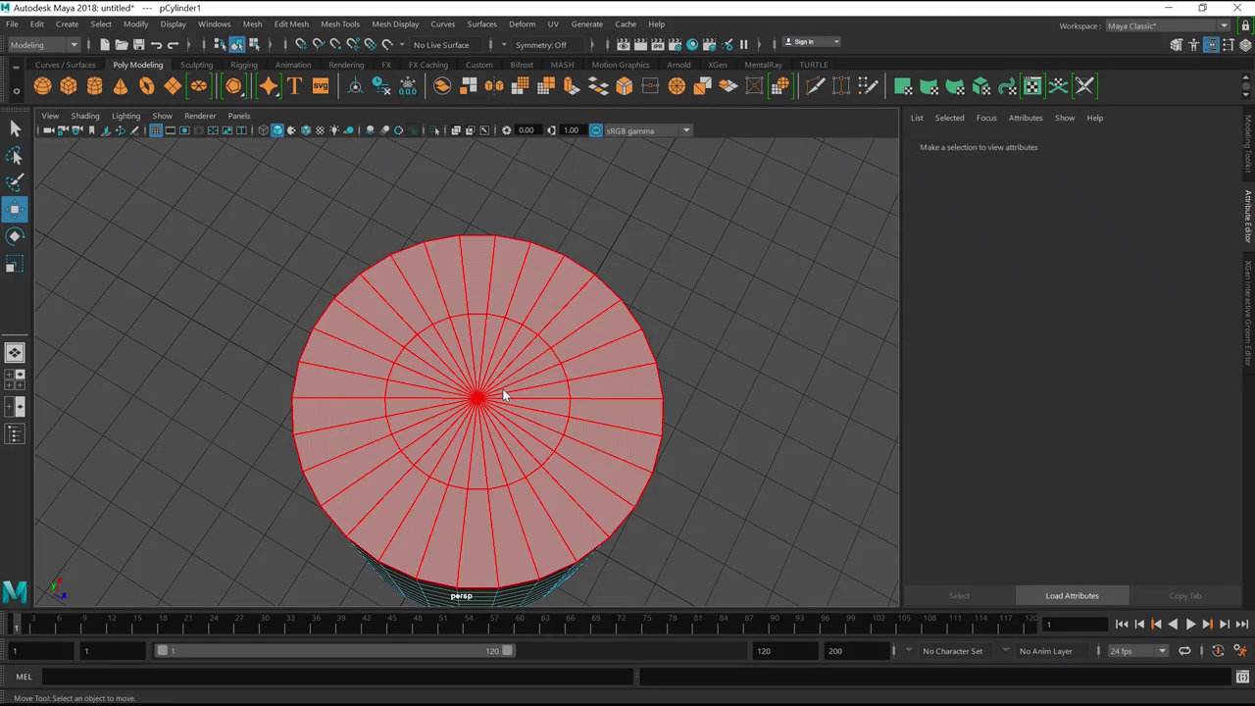
- Scale the top cap's inner edge loop outward so only a thin rim remains
double_click(552, 462)
key("r")
left_click_drag(552, 462, 497, 381, "alt")
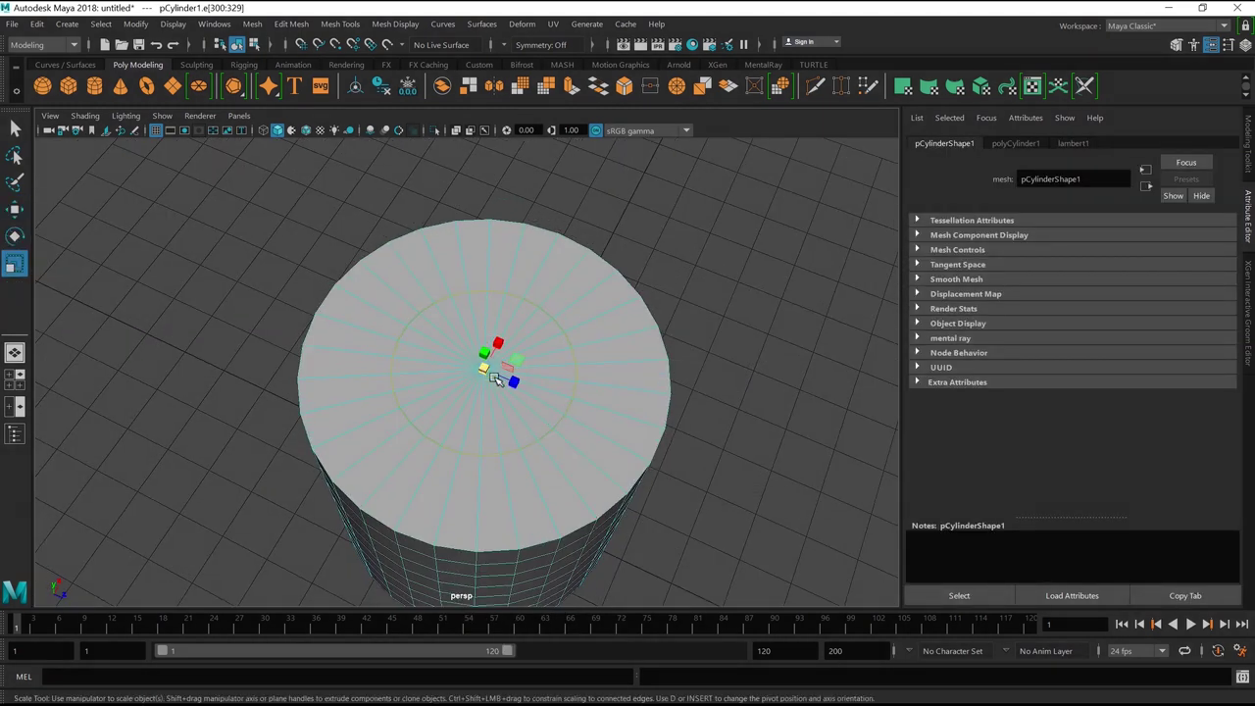
mouse_move(587, 432)
middle_mouse_down()
mouse_move(700, 507)
mouse_move(484, 336)
middle_mouse_up()
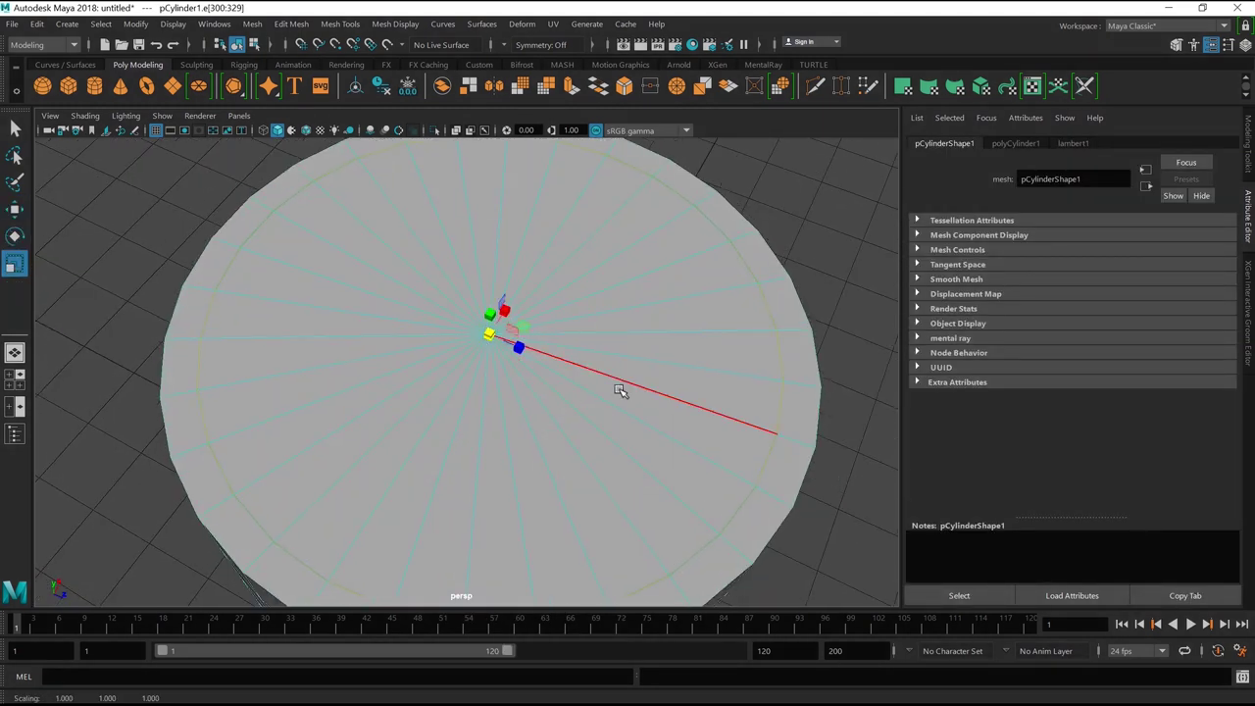
scroll(632, 397, "down", 3)
key("w")
mouse_move(455, 335)
left_mouse_down("alt")
mouse_move(544, 339)
mouse_move(535, 395)
left_mouse_up("alt")
scroll(614, 395, "up", 3)
scroll(623, 370, "up", 2)
- Select all the faces of the cylinder's top cap
key("4")
scroll(449, 219, "up", 2)
scroll(516, 236, "up", 1)
left_click_drag(516, 235, 517, 232)
mouse_move(651, 287)
left_mouse_down("alt")
mouse_move(661, 281)
mouse_move(448, 316)
left_mouse_up("alt")
right_click_drag(448, 316, 418, 385)
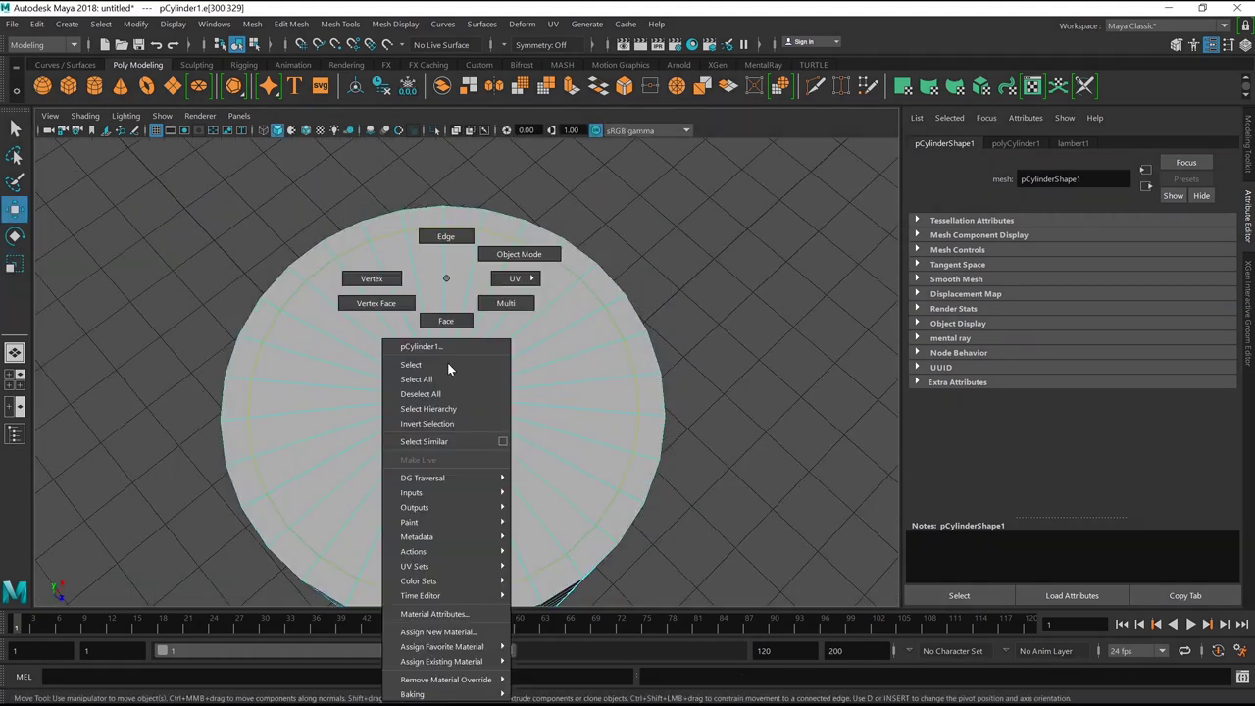
left_click(353, 314)
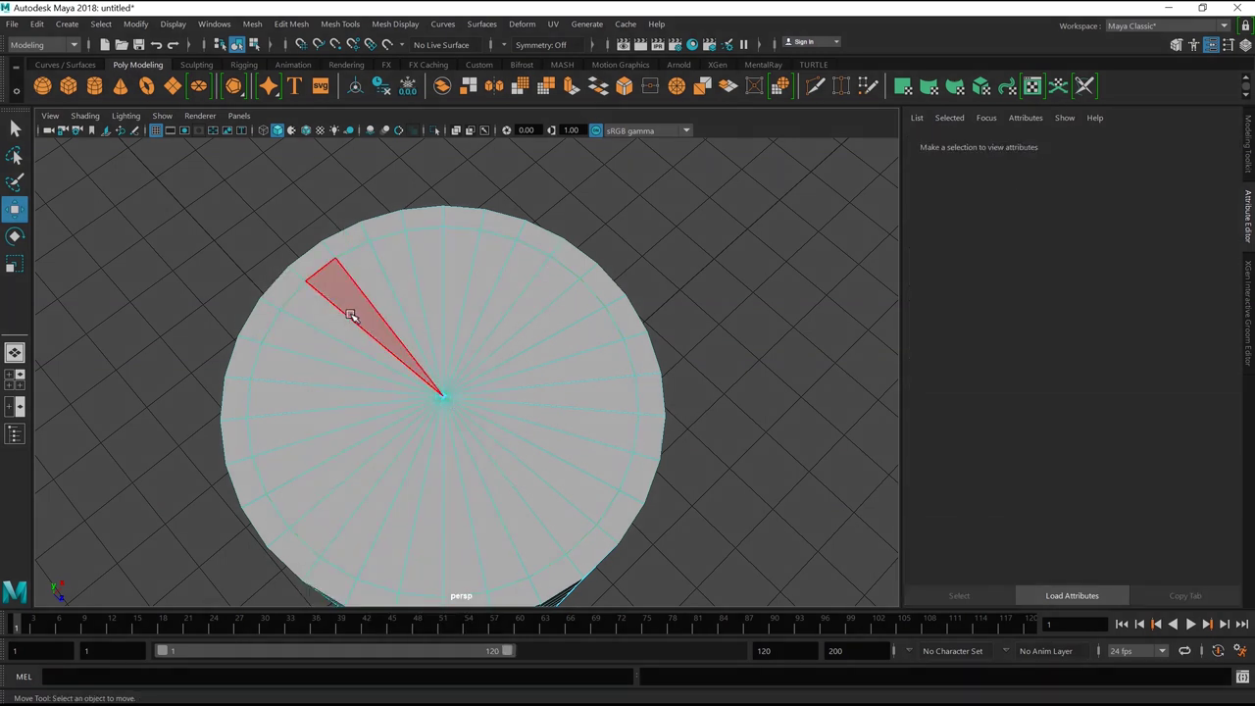
left_click(574, 495)
mouse_move(405, 380)
left_mouse_down("alt")
mouse_move(434, 330)
mouse_move(504, 435)
left_mouse_up("alt")
left_click(521, 384, "shift")
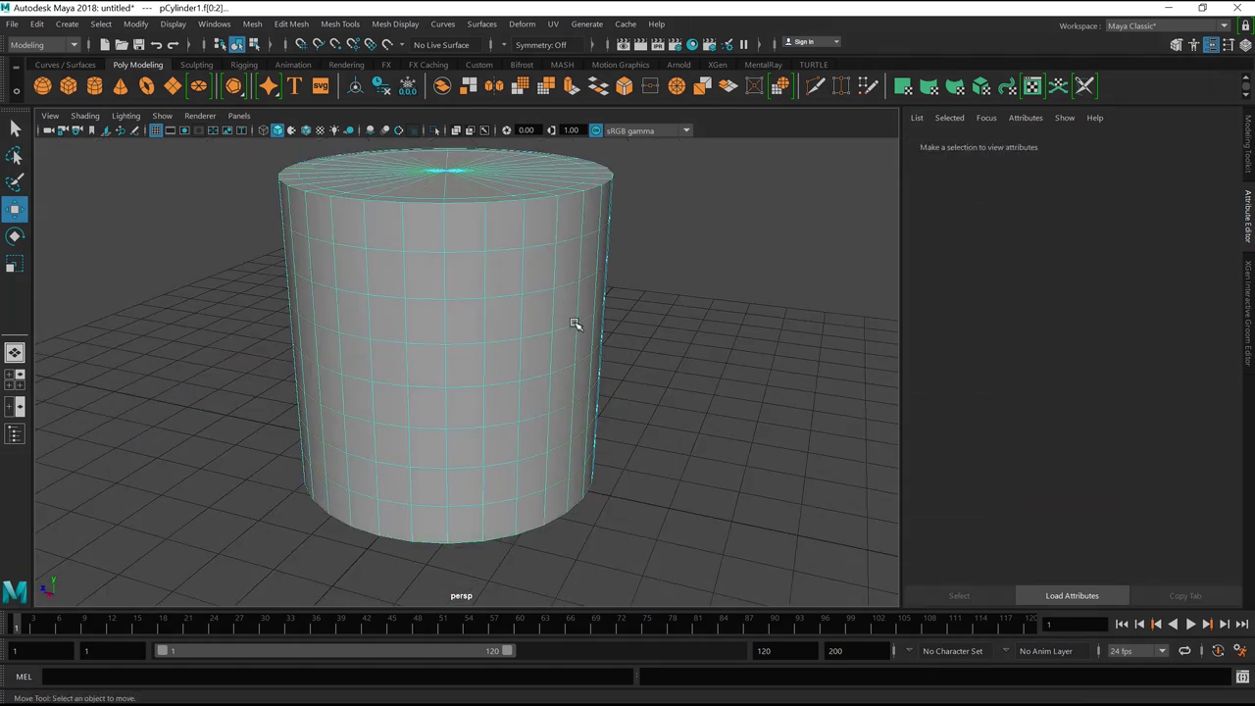
mouse_move(507, 263)
left_mouse_down()
mouse_move(361, 258)
mouse_move(607, 317)
mouse_move(672, 442)
left_mouse_up()
- Extrude the top cap faces down 4.861 into the cylinder to hollow the mug
key("space")
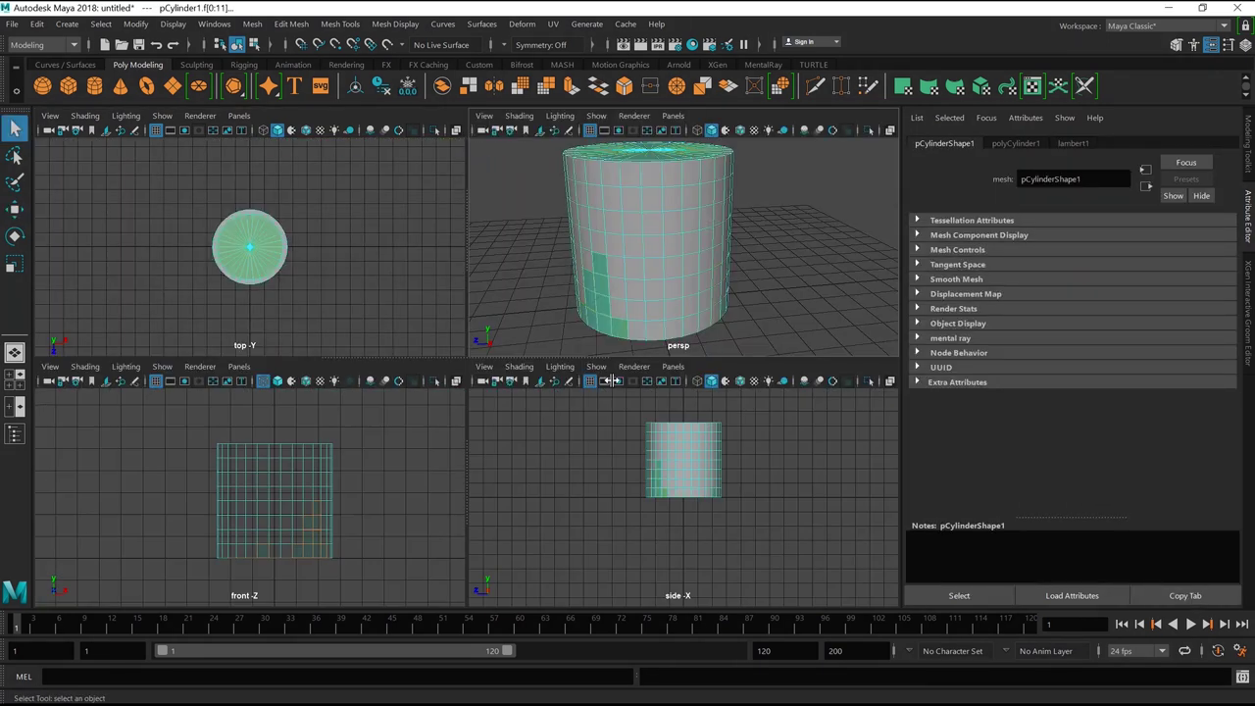
key("space")
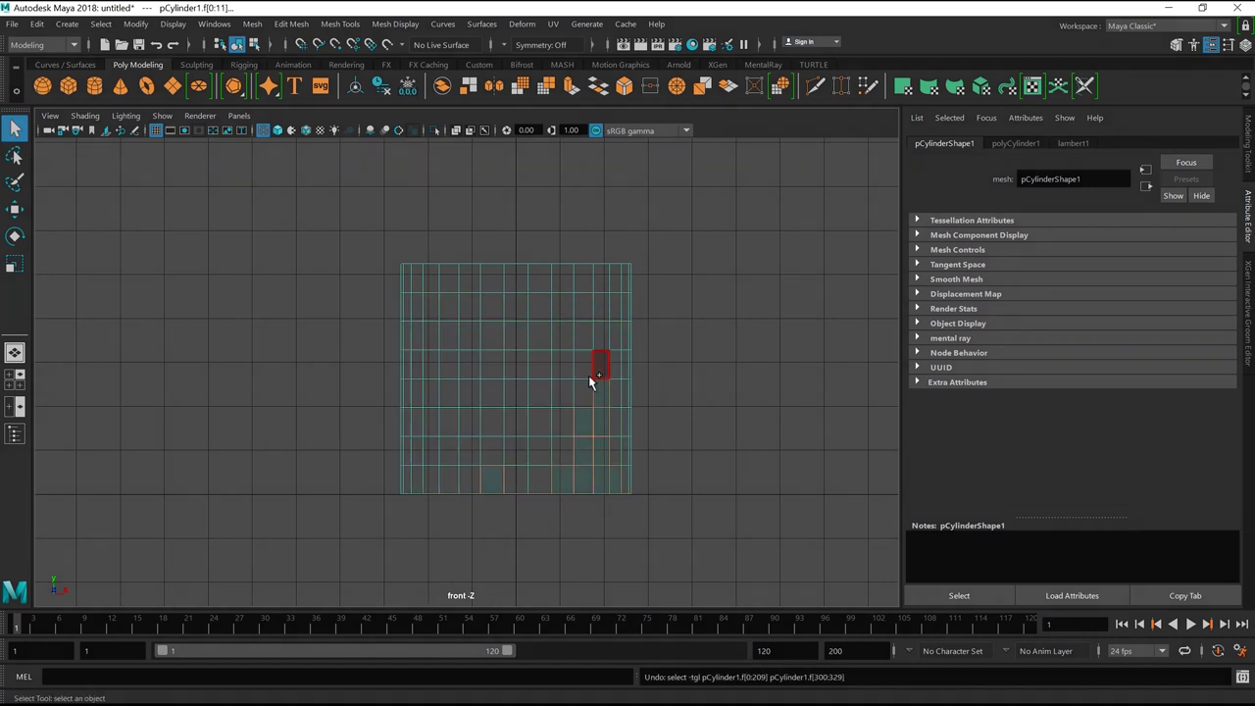
middle_click_drag(497, 416, 489, 440)
key("space")
key("space")
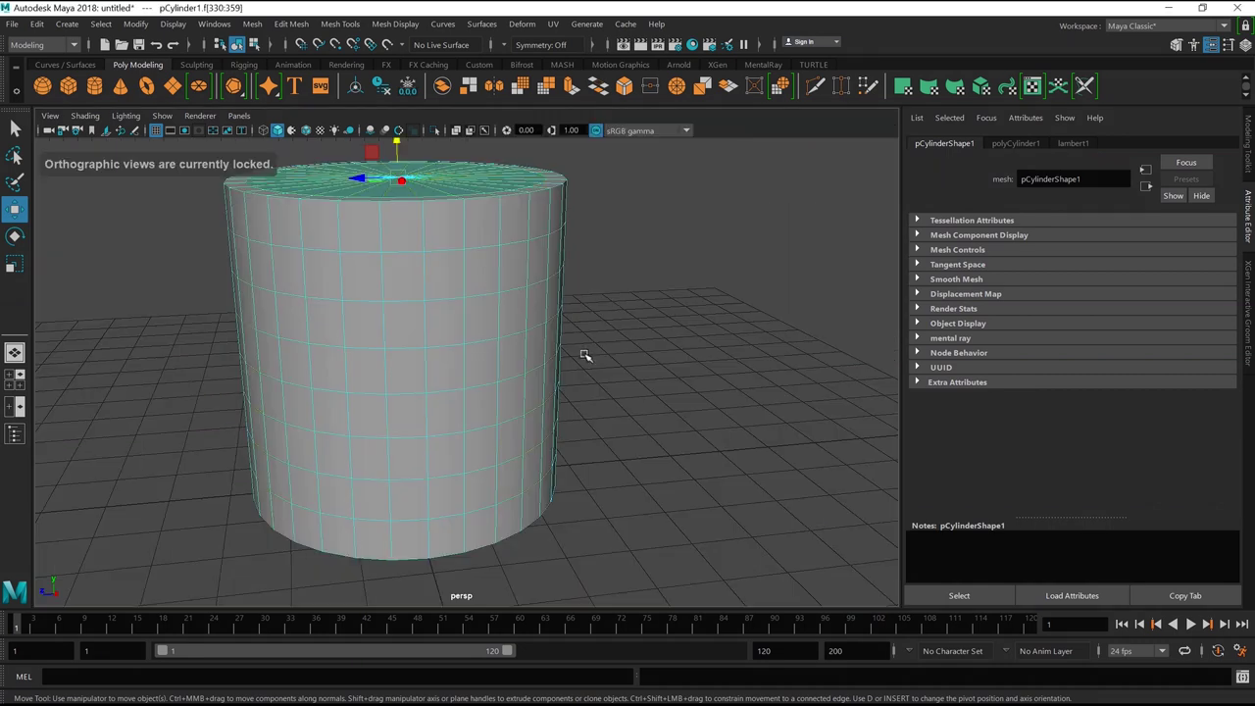
left_click_drag(582, 353, 384, 173, "alt")
key("ctrl+e")
left_click_drag(440, 272, 434, 258)
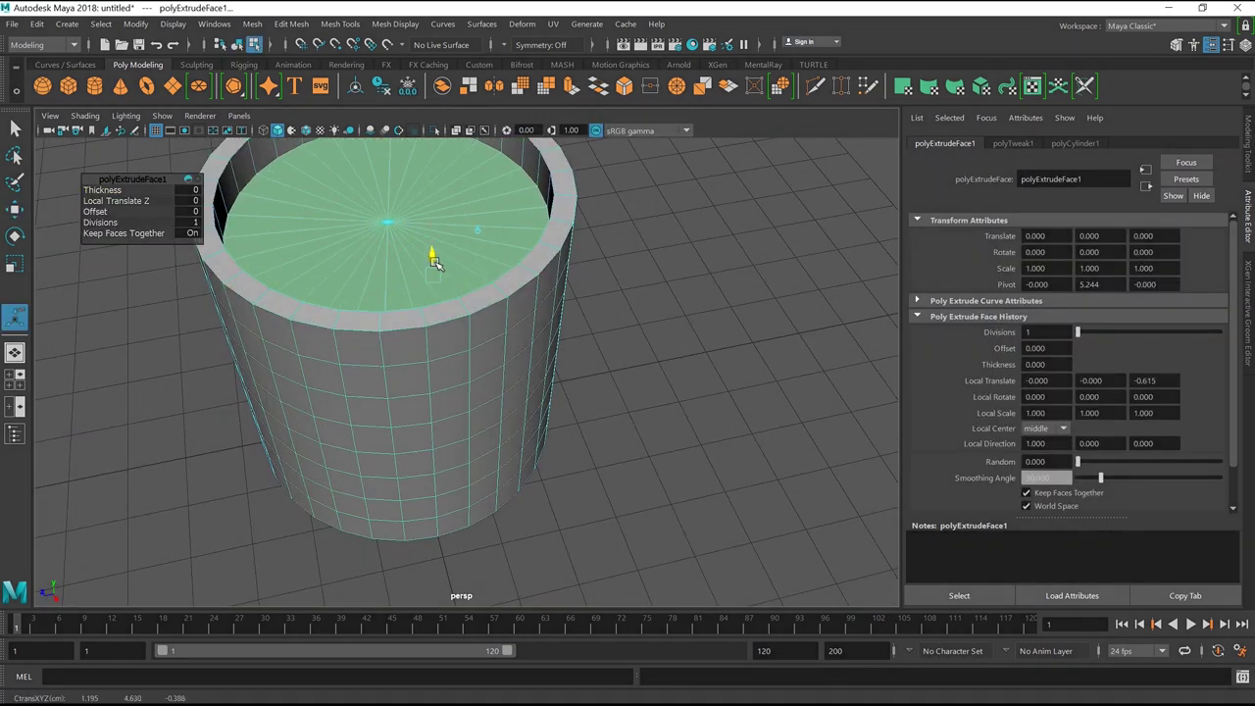
key("space")
key("space")
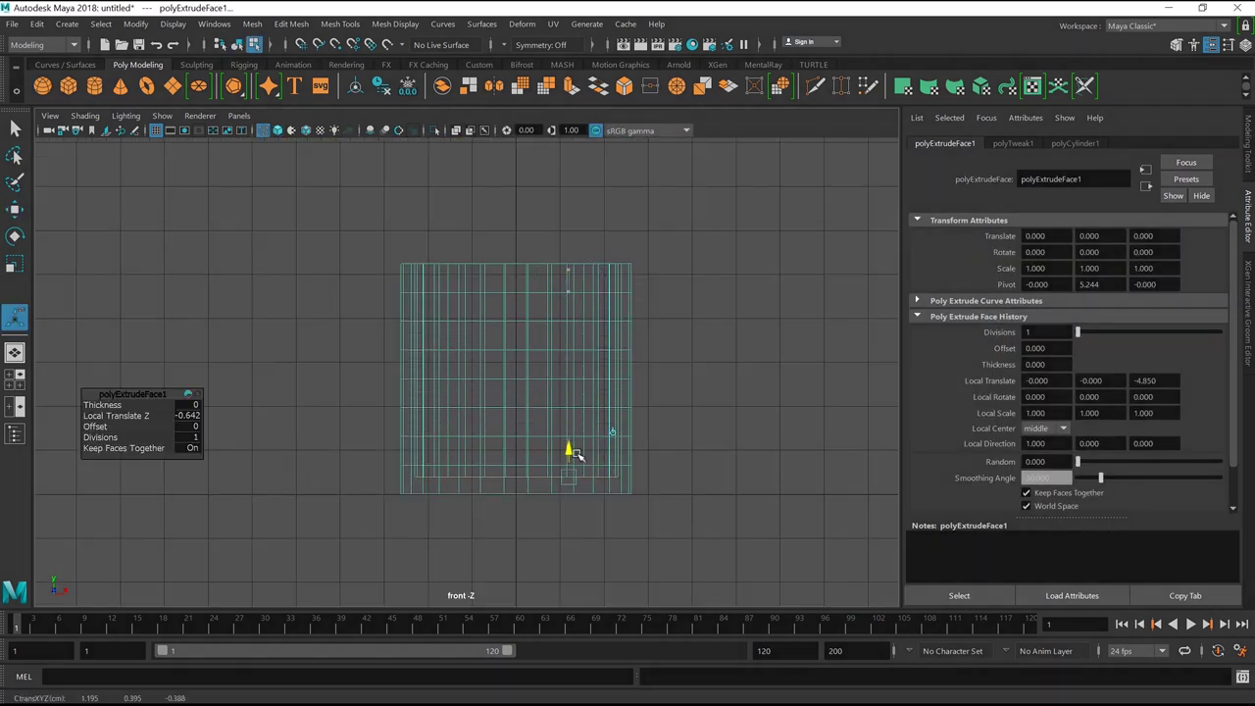
key("space")
key("space")
left_click_drag(579, 456, 492, 301, "alt")
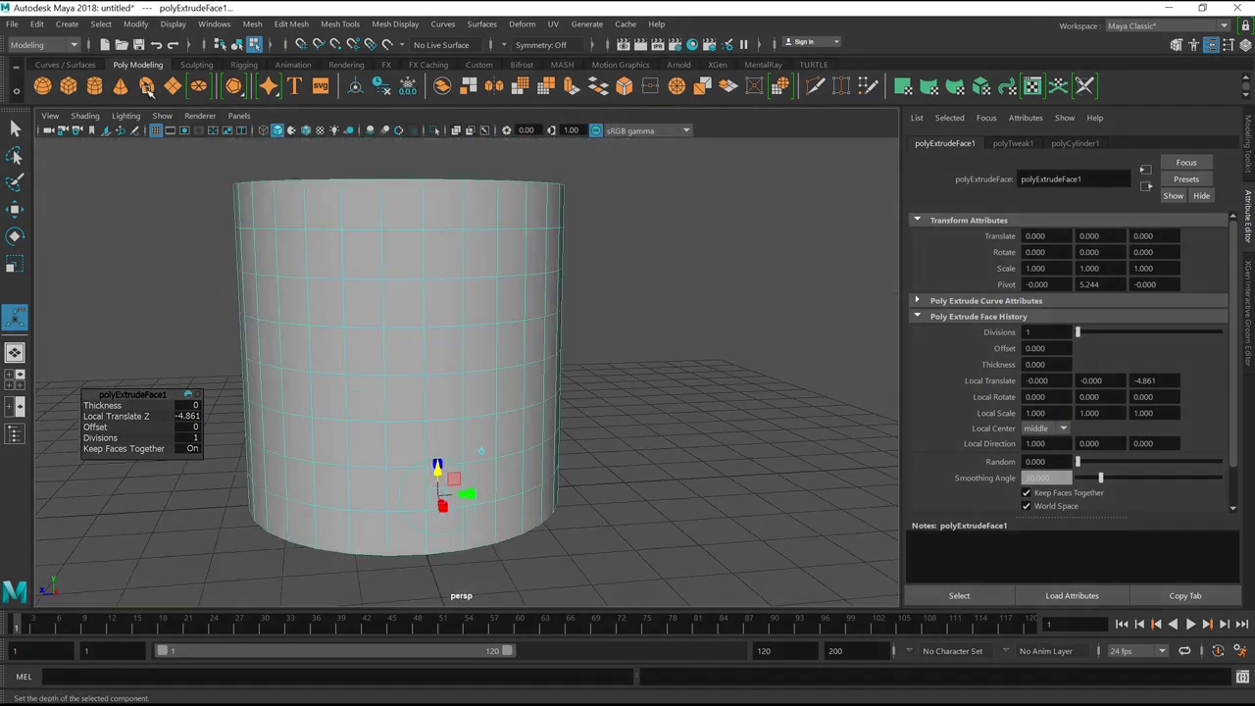
- Return to object selection and create a polygon torus beside the mug
key("F8")
key("q")
mouse_move(660, 287)
left_mouse_down("alt")
mouse_move(443, 434)
mouse_move(465, 449)
left_mouse_up("alt")
left_click(146, 85)
left_click_drag(615, 432, 574, 425, "alt")
left_click(407, 316)
mouse_move(415, 317)
left_mouse_down("alt")
mouse_move(392, 316)
mouse_move(588, 412)
left_mouse_up("alt")
- Give the torus 6 height subdivisions
left_click(520, 379)
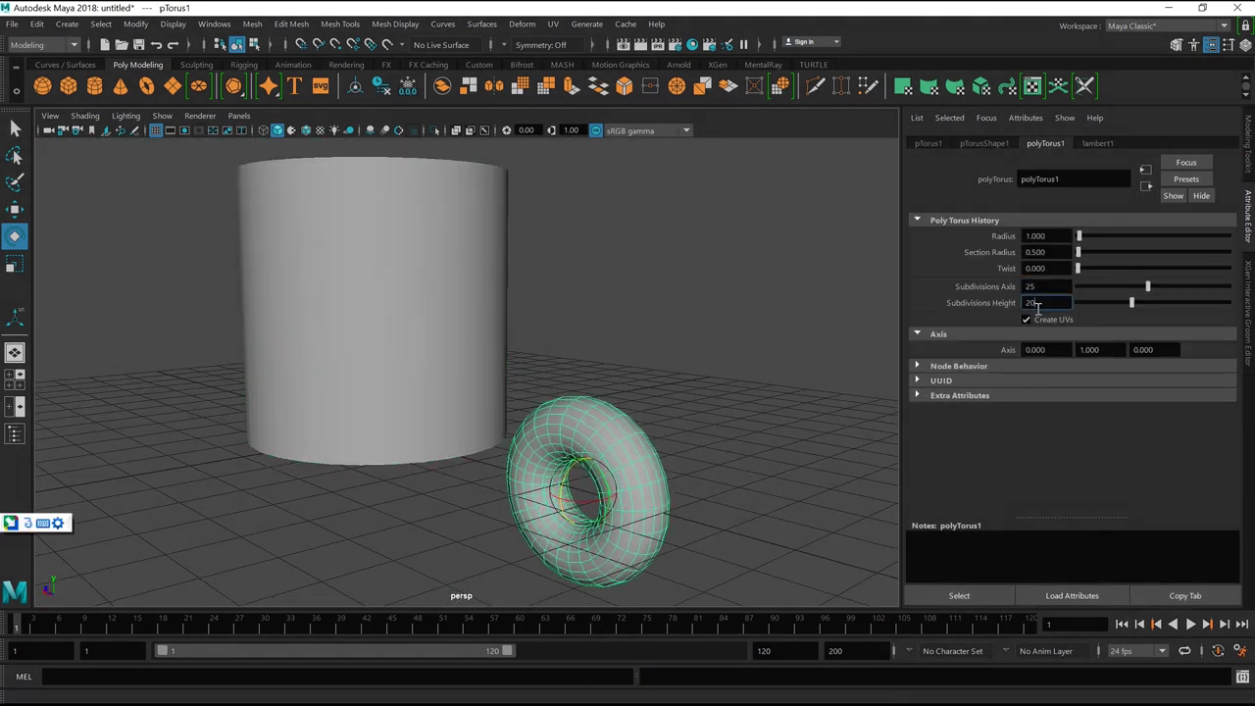
type("6")
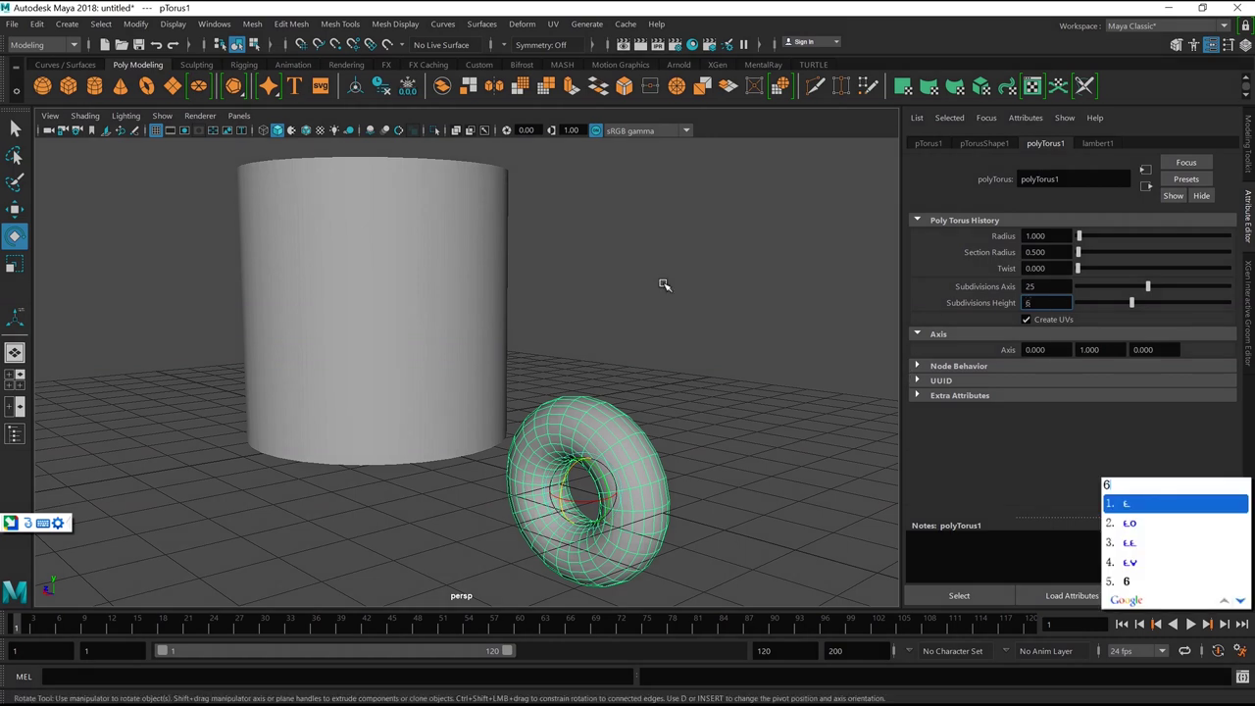
key("Return")
scroll(642, 504, "up", 3)
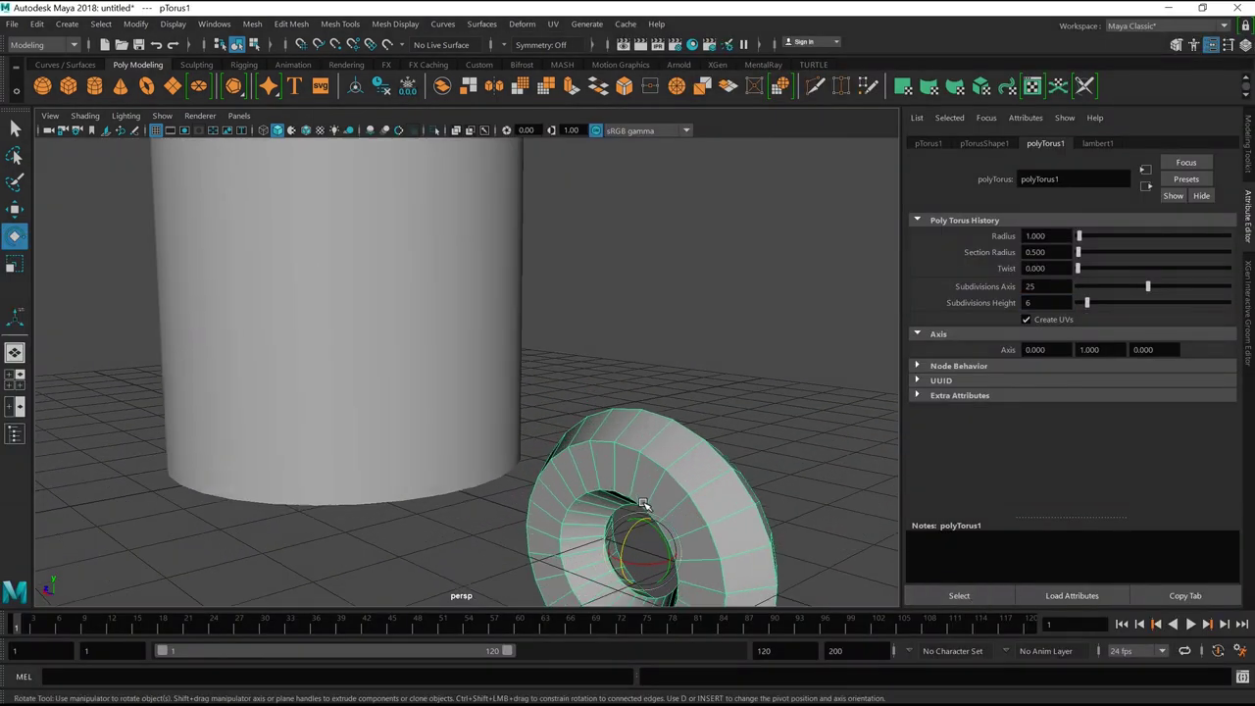
scroll(586, 469, "down", 4)
left_click_drag(592, 488, 653, 496, "alt")
- Set the torus radius to 1.971 and its section radius to 0.300
left_click_drag(1079, 236, 1078, 254)
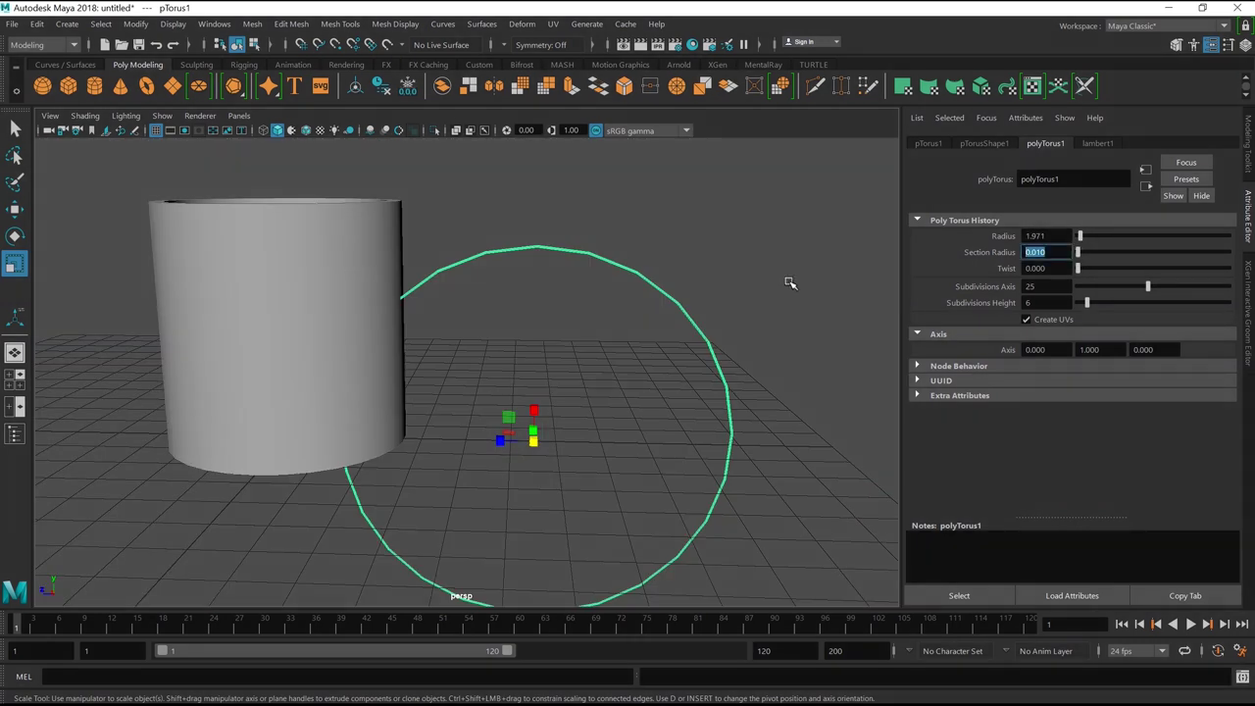
type("0.25")
key("Return")
mouse_move(518, 432)
left_mouse_down()
mouse_move(382, 420)
mouse_move(687, 392)
left_mouse_up()
key("w")
left_click_drag(1077, 252, 1072, 252)
- Reselect the torus and orbit so the handle sits on the mug's left
left_click_drag(863, 270, 647, 278, "alt")
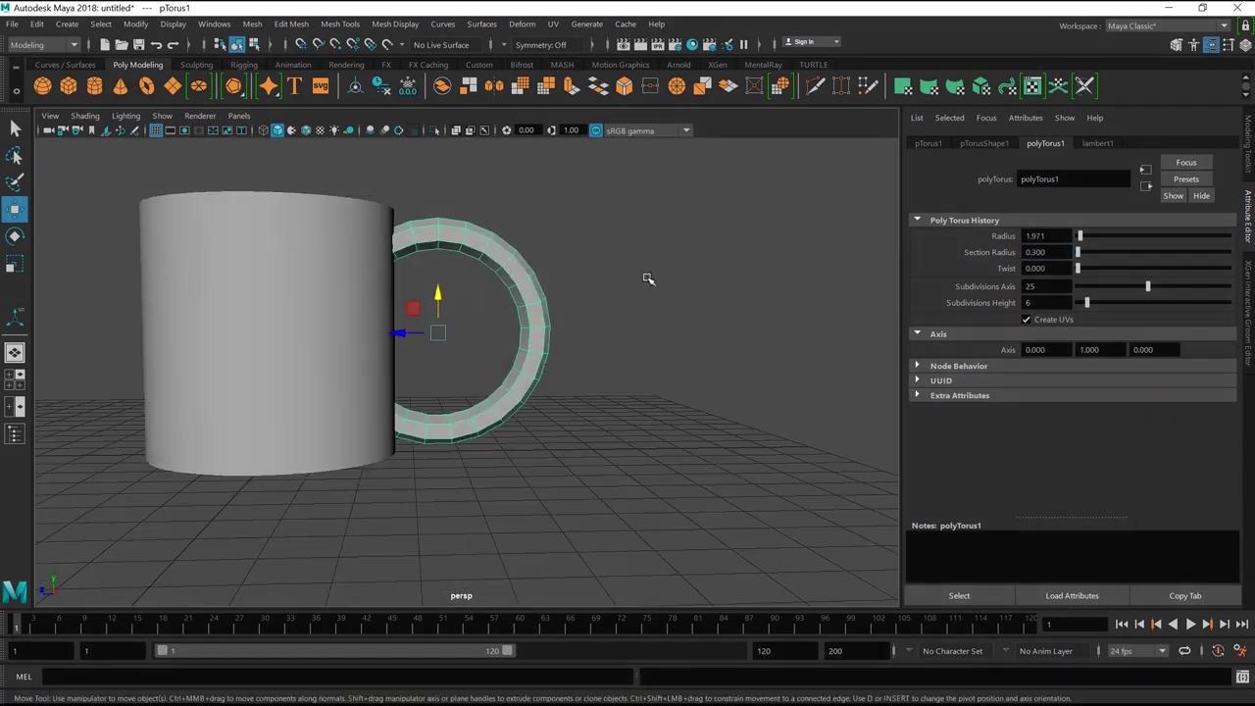
mouse_move(588, 334)
left_mouse_down("alt")
mouse_move(692, 343)
mouse_move(579, 338)
left_mouse_up("alt")
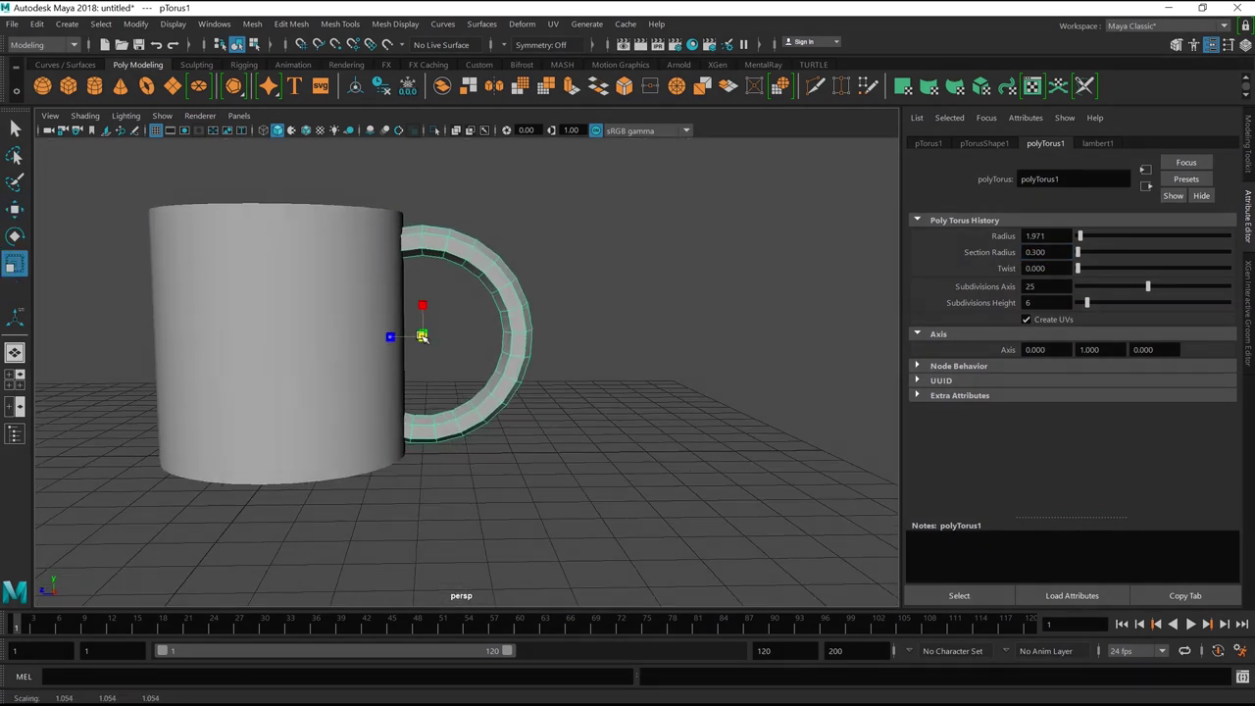
left_click(428, 303)
left_click(428, 294)
mouse_move(429, 294)
left_mouse_down("alt")
mouse_move(731, 343)
mouse_move(520, 324)
mouse_move(569, 378)
left_mouse_up("alt")
- Select the mug body, orbit so the torus faces the camera, then clear the selection
left_click(518, 324)
left_click(569, 378)
scroll(574, 369, "up", 3)
left_click(529, 364)
scroll(545, 357, "up", 3)
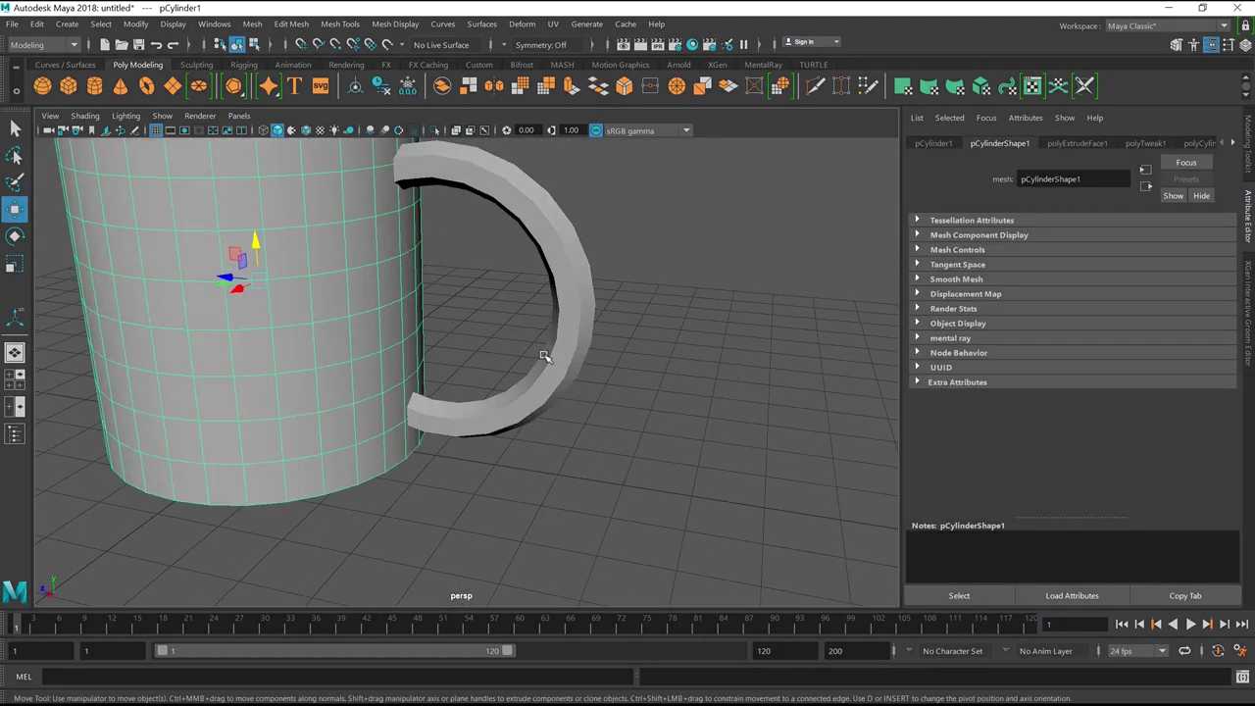
mouse_move(416, 307)
left_mouse_down("alt")
mouse_move(617, 323)
mouse_move(451, 192)
left_mouse_up("alt")
left_click(617, 365)
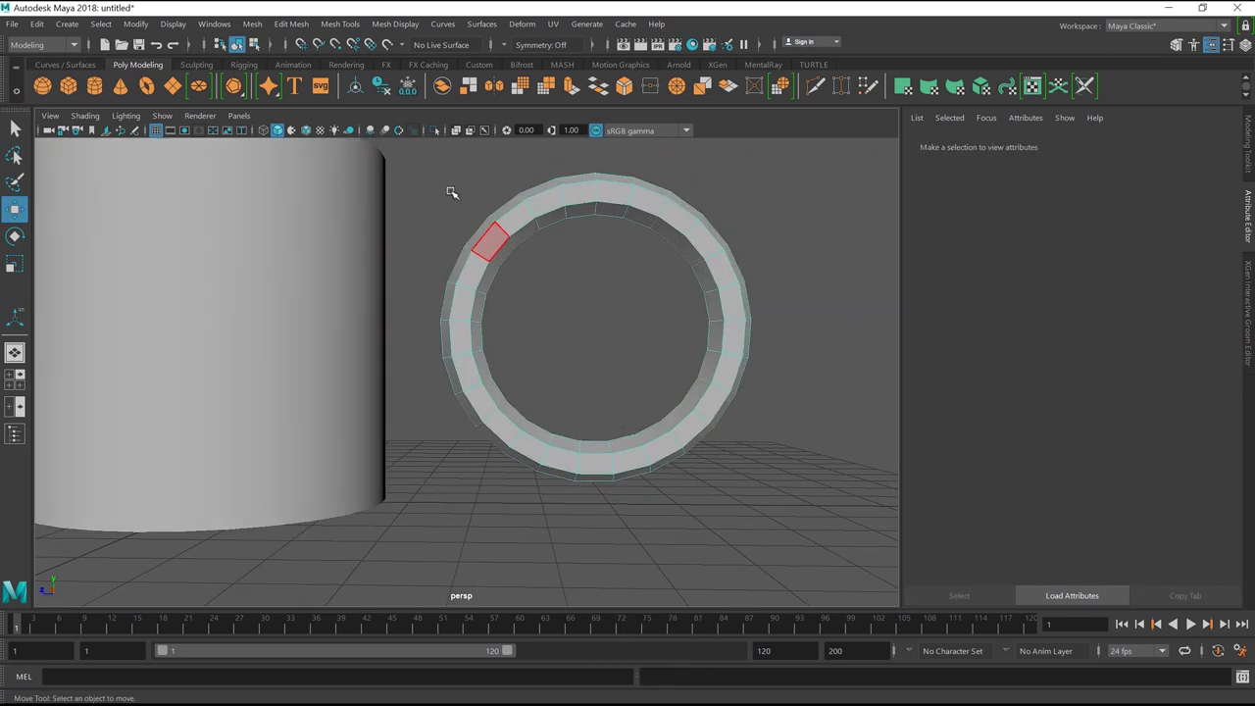
- Try selecting the torus's left-half faces in side view, then undo it
key("space")
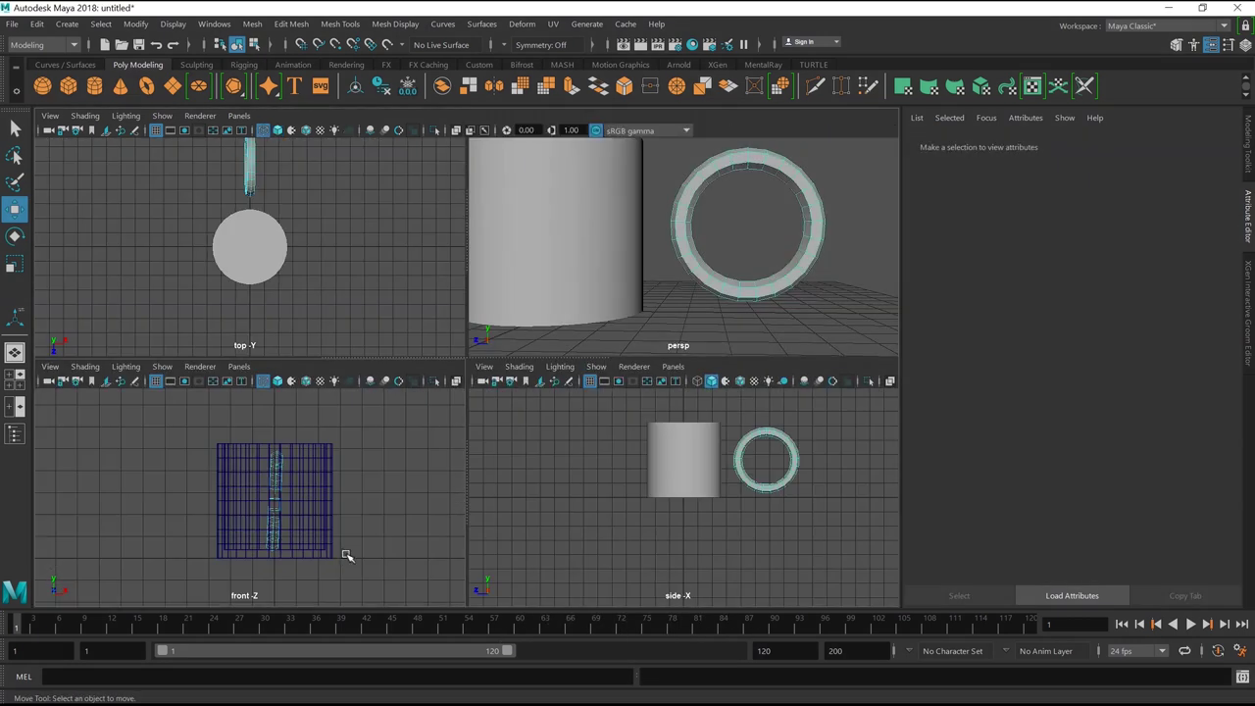
key("space")
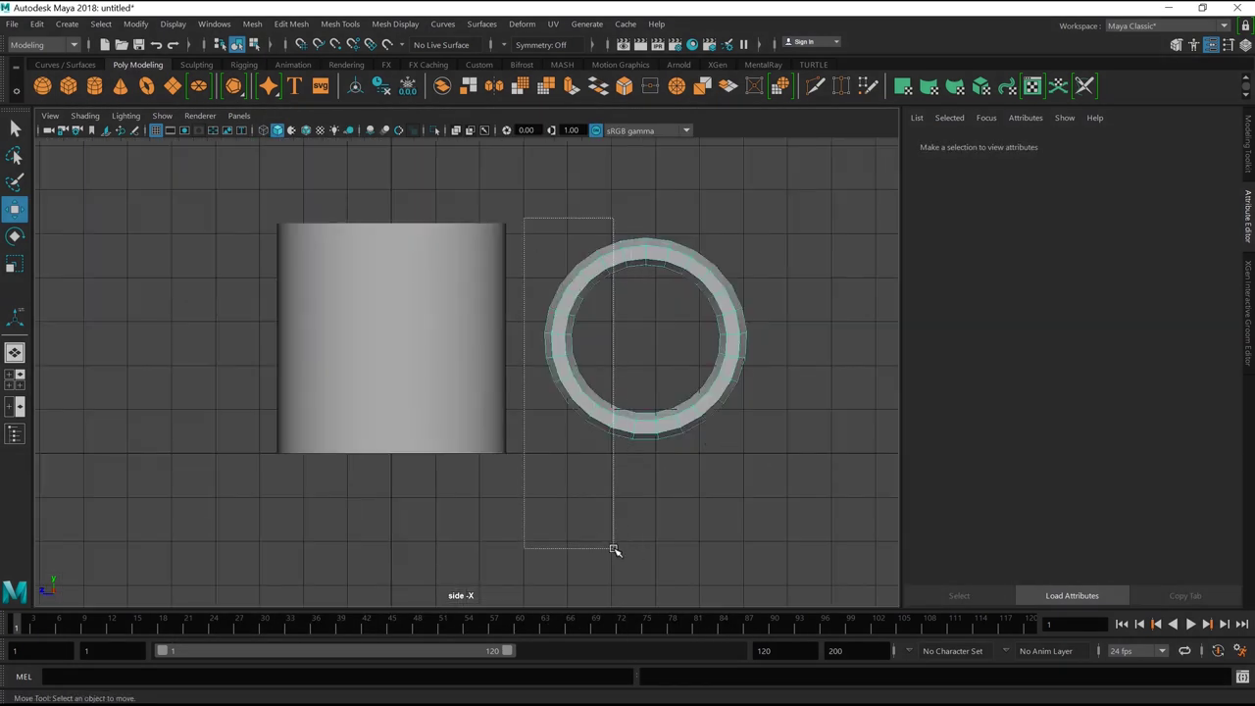
left_click_drag(614, 551, 614, 550)
key("space")
key("space")
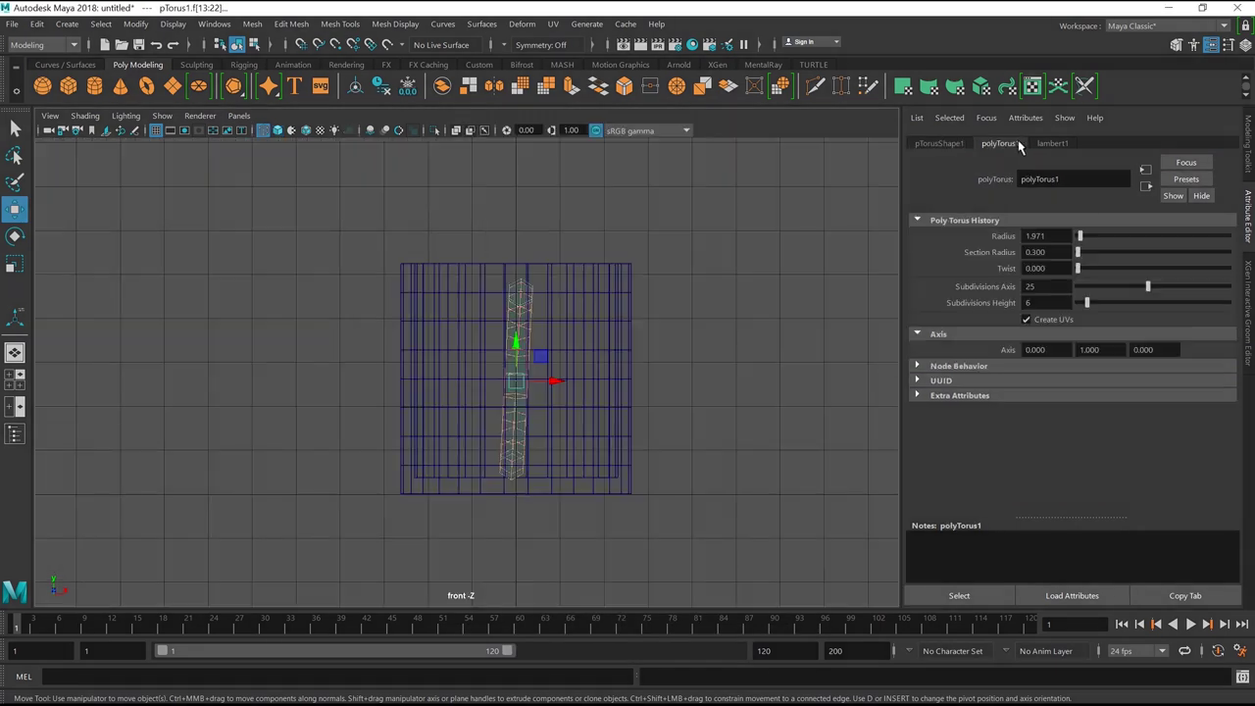
key("ctrl+z")
right_click_drag(538, 294, 532, 241)
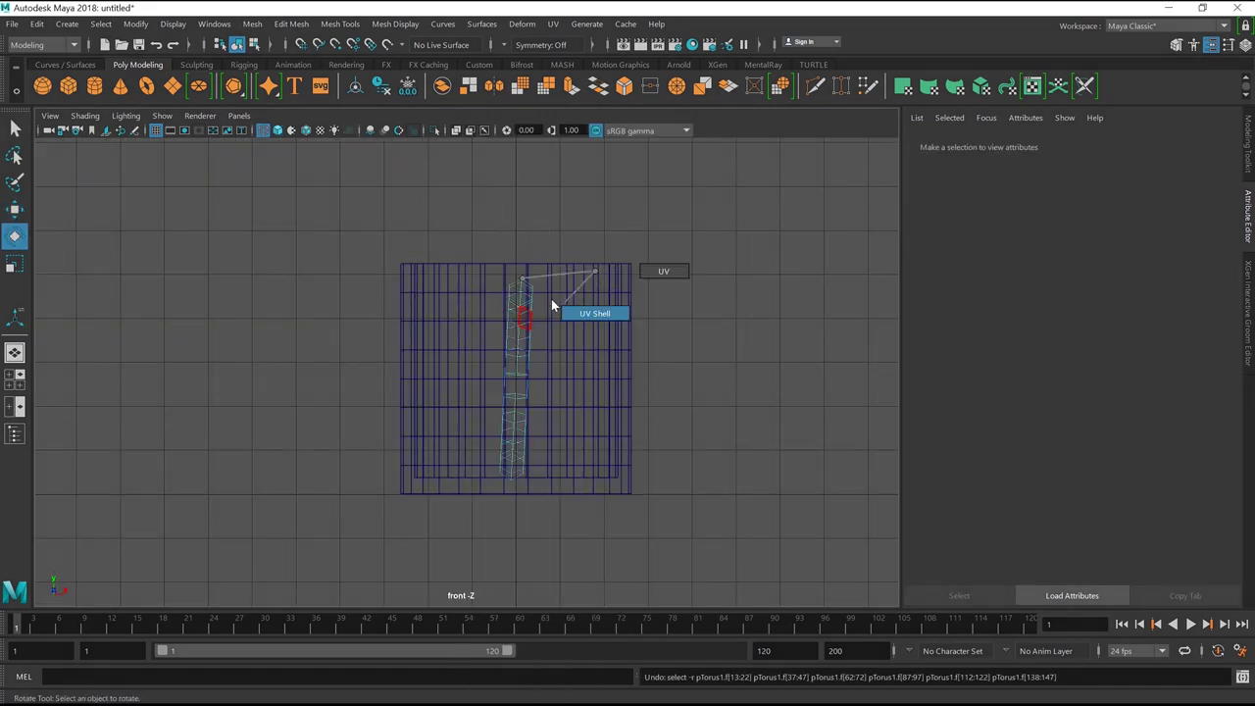
- Set the torus Rotate Z to 90 to stand it upright
left_click(1045, 143)
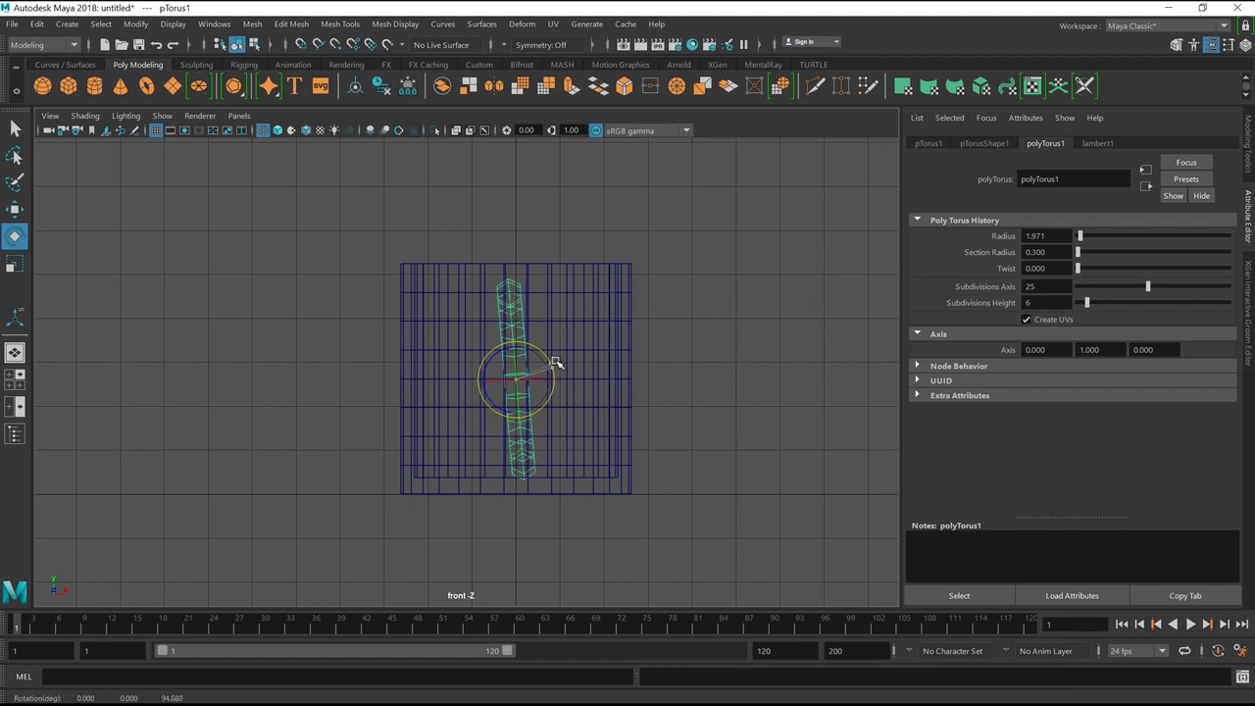
left_click(928, 144)
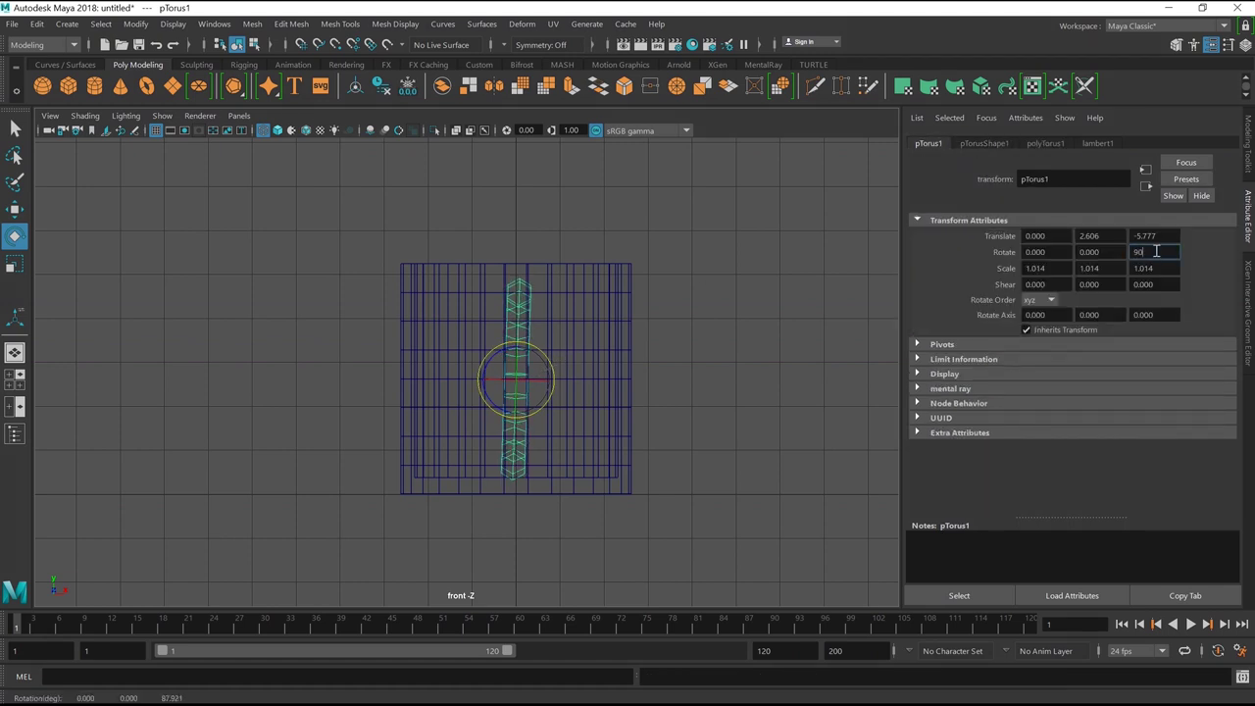
key("Return")
key("space")
- Delete the torus's left-half faces and move the C-shaped handle against the cup
key("space")
right_click(762, 294)
left_click_drag(567, 169, 647, 501)
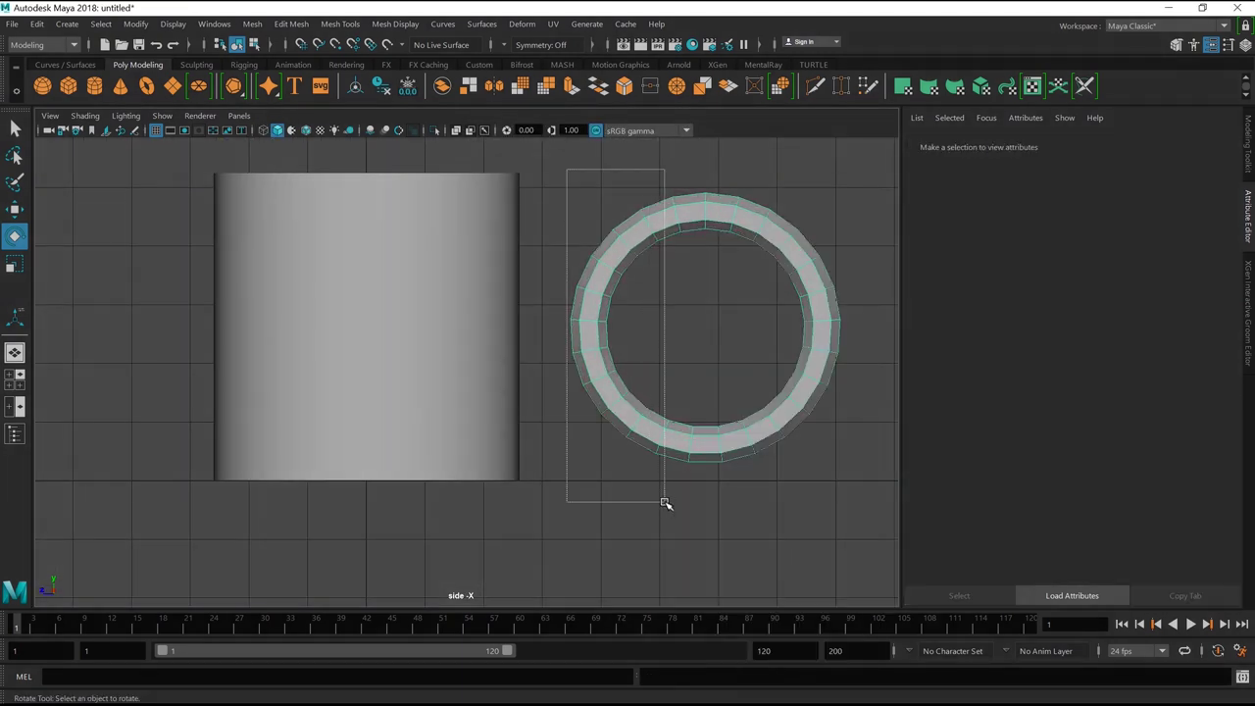
left_click_drag(567, 170, 670, 503)
key("Delete")
key("space")
key("space")
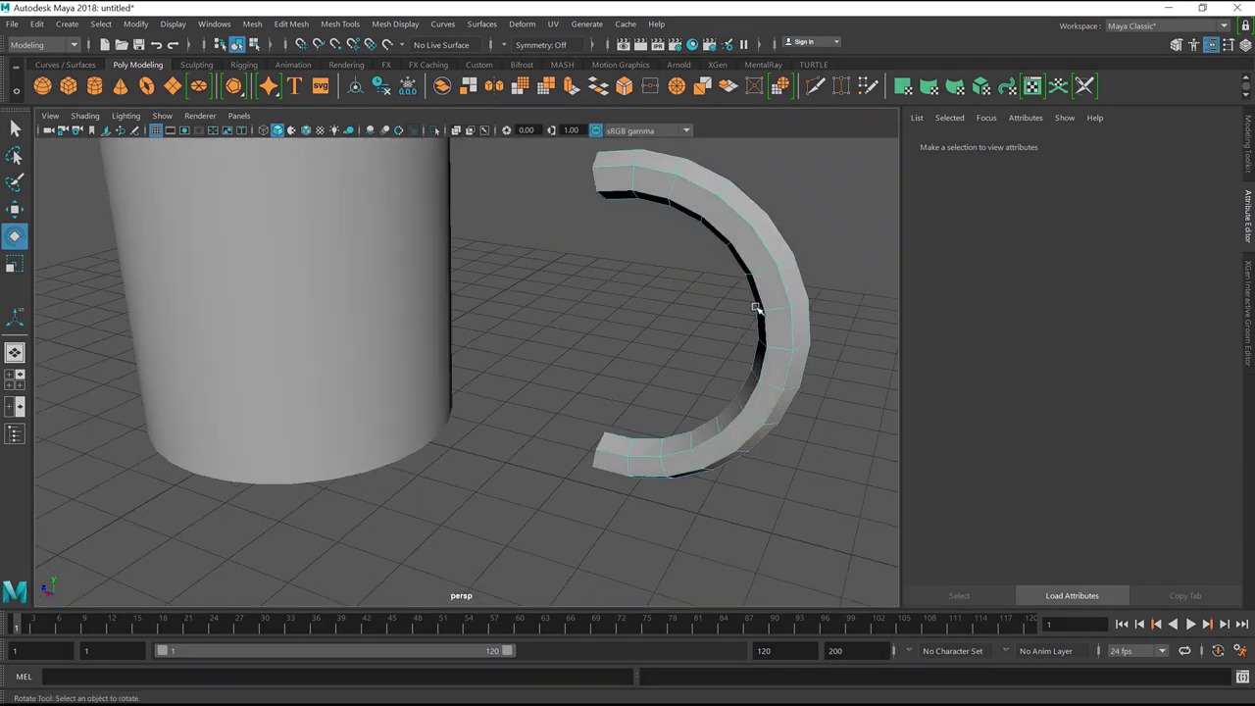
left_click(773, 333)
mouse_move(590, 320)
left_mouse_down()
mouse_move(441, 294)
mouse_move(558, 343)
left_mouse_up()
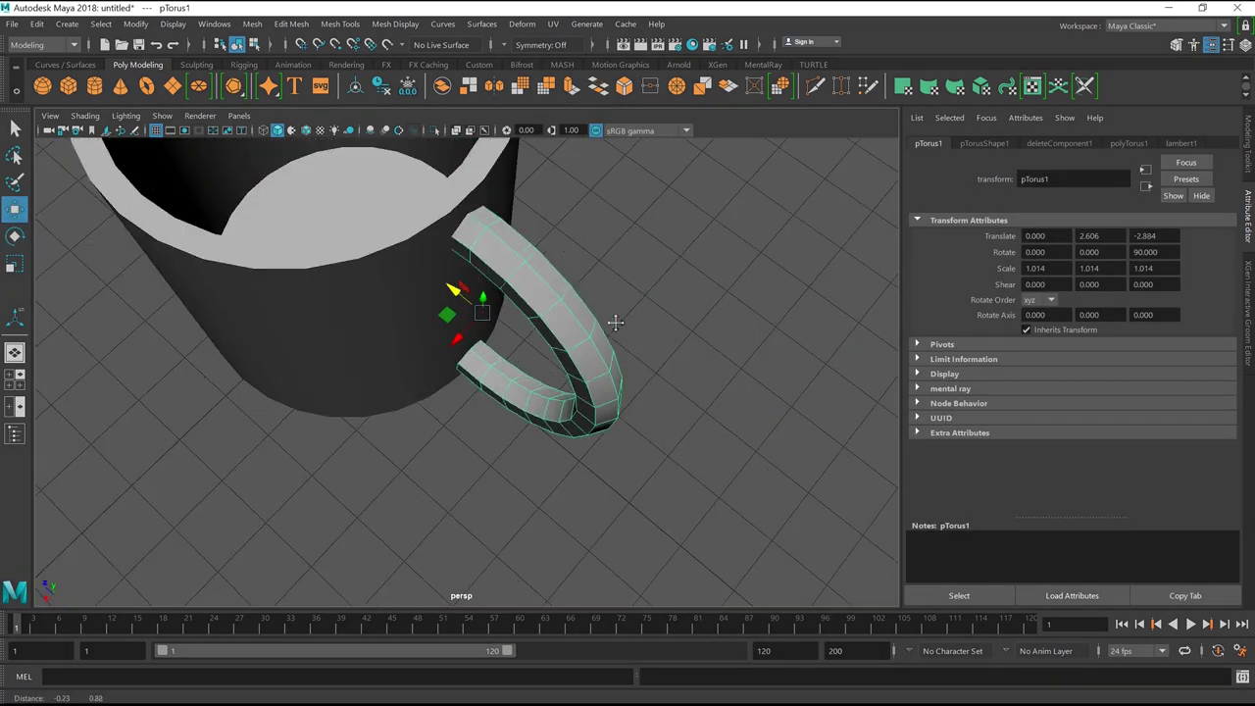
- Delete the cup face behind the handle joint to open a hole
left_click(451, 324)
mouse_move(575, 280)
left_mouse_down("alt")
mouse_move(616, 314)
mouse_move(703, 314)
left_mouse_up("alt")
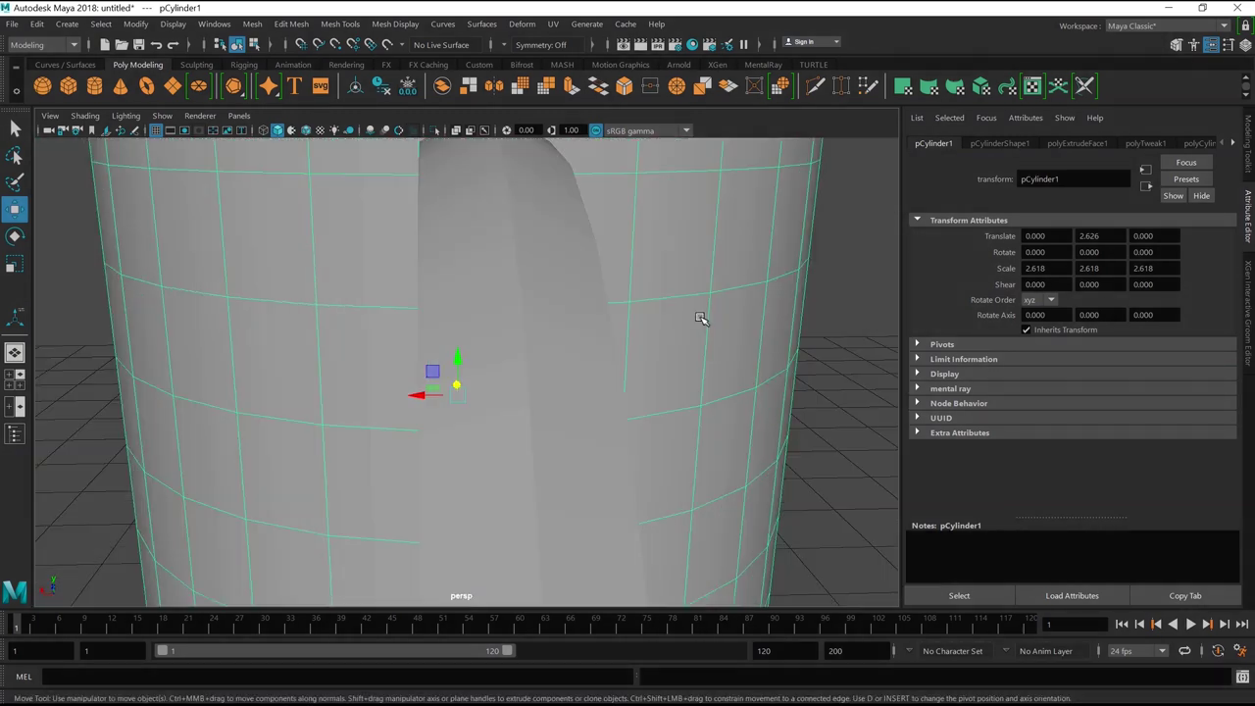
right_click_drag(603, 277, 612, 314)
left_click_drag(560, 350, 642, 400, "alt")
right_click_drag(642, 400, 619, 465, "alt")
mouse_move(619, 465)
left_mouse_down("alt")
mouse_move(581, 484)
mouse_move(429, 431)
left_mouse_up("alt")
right_click_drag(429, 432, 549, 428, "alt")
left_click_drag(549, 429, 484, 490, "alt")
left_click(510, 477)
key("Delete")
left_click_drag(507, 415, 588, 284, "alt")
right_click_drag(588, 285, 652, 257)
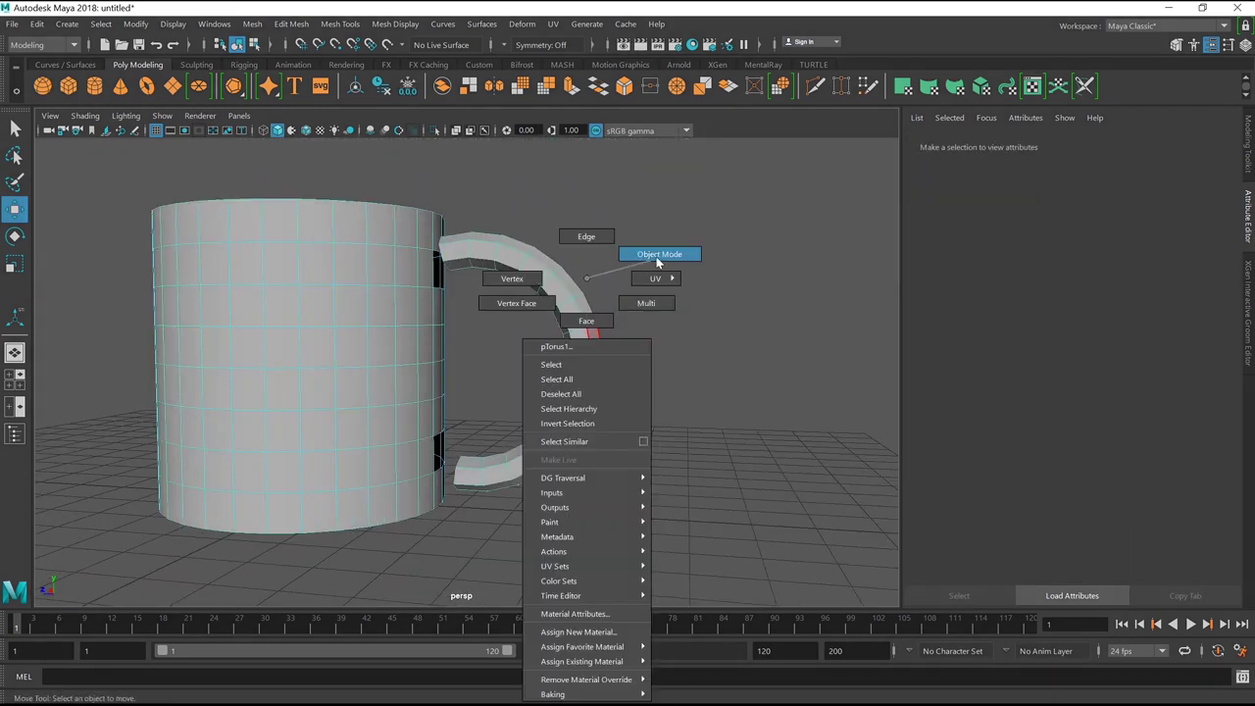
- Nudge the handle toward the cup and raise the torus height subdivisions to 10
left_click_drag(433, 366, 540, 458)
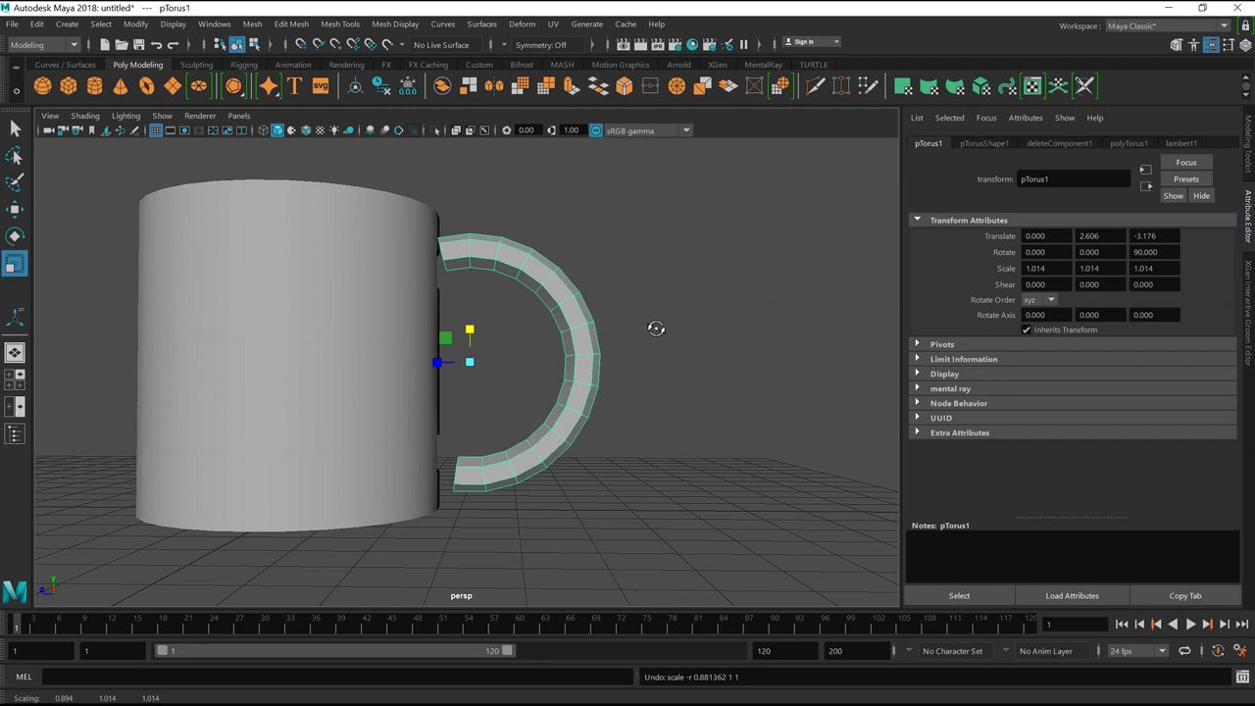
left_click_drag(656, 329, 540, 271, "alt")
left_click(580, 325)
double_click(422, 431)
left_click(568, 351)
left_click(1059, 143)
left_click(1129, 143)
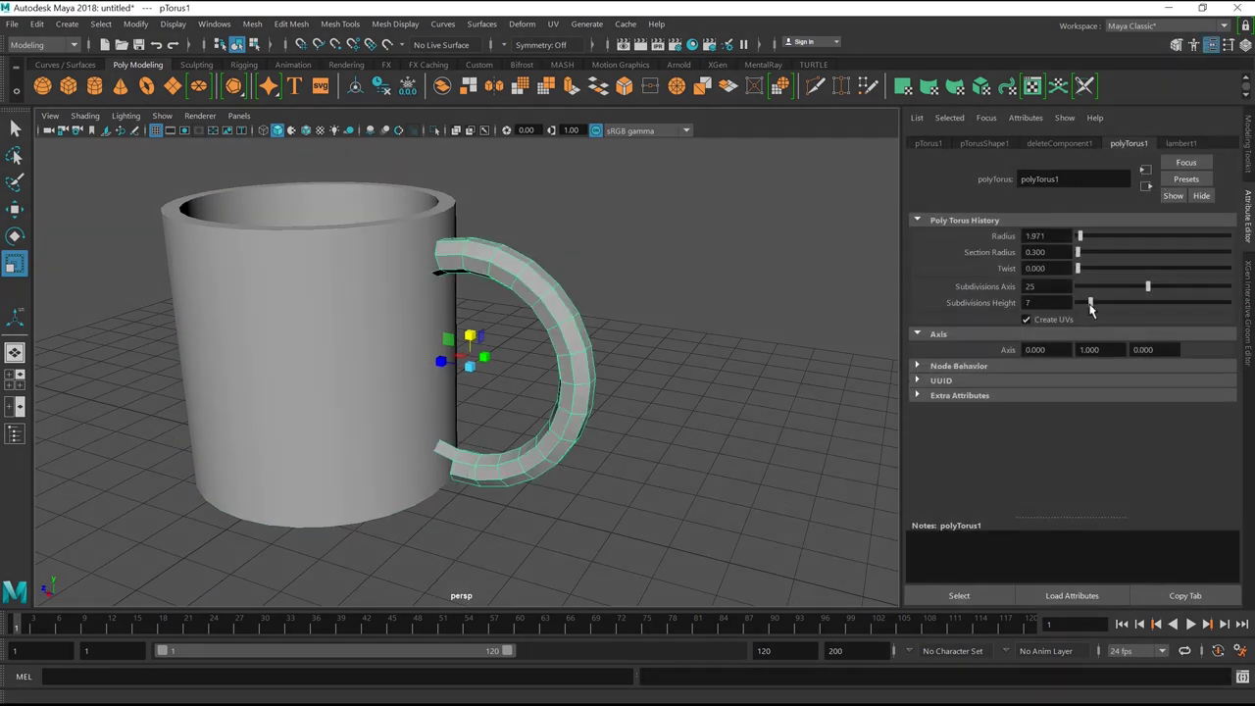
left_click_drag(1093, 310, 1099, 304)
- Slide the handle left into the cup's wall in side view
mouse_move(589, 393)
left_mouse_down("alt")
mouse_move(706, 448)
mouse_move(836, 224)
mouse_move(627, 340)
left_mouse_up("alt")
key("w")
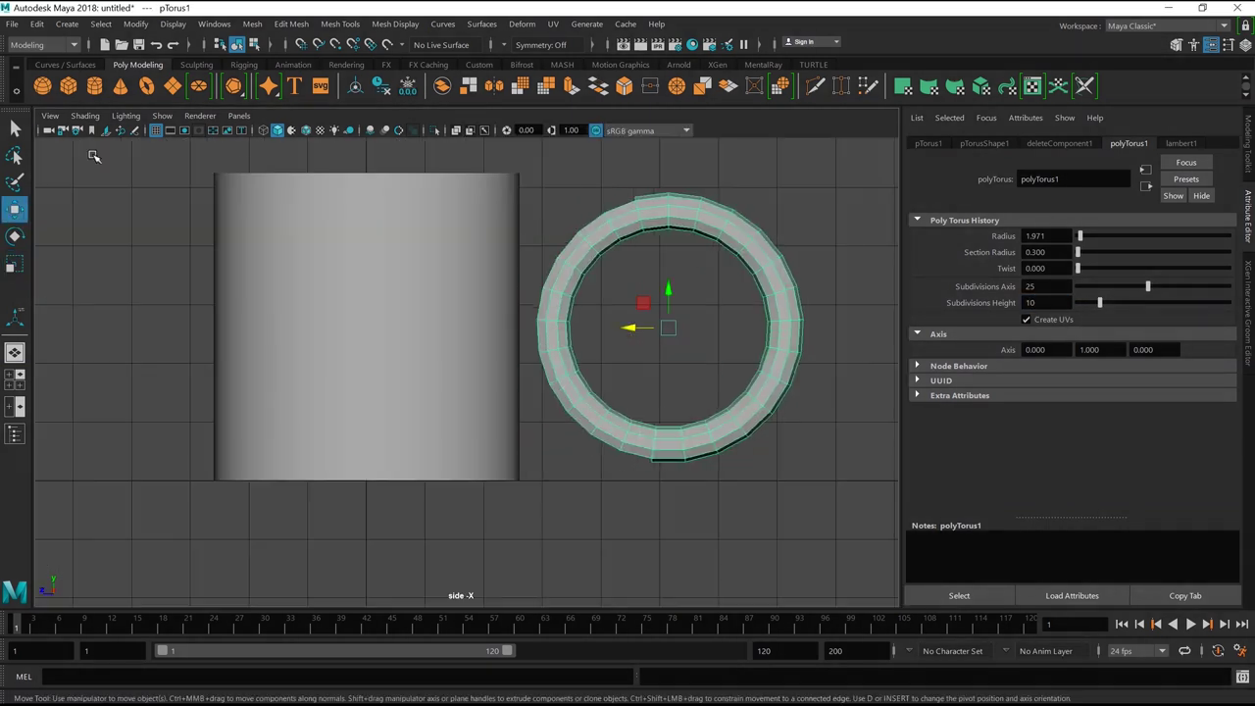
left_click(558, 240)
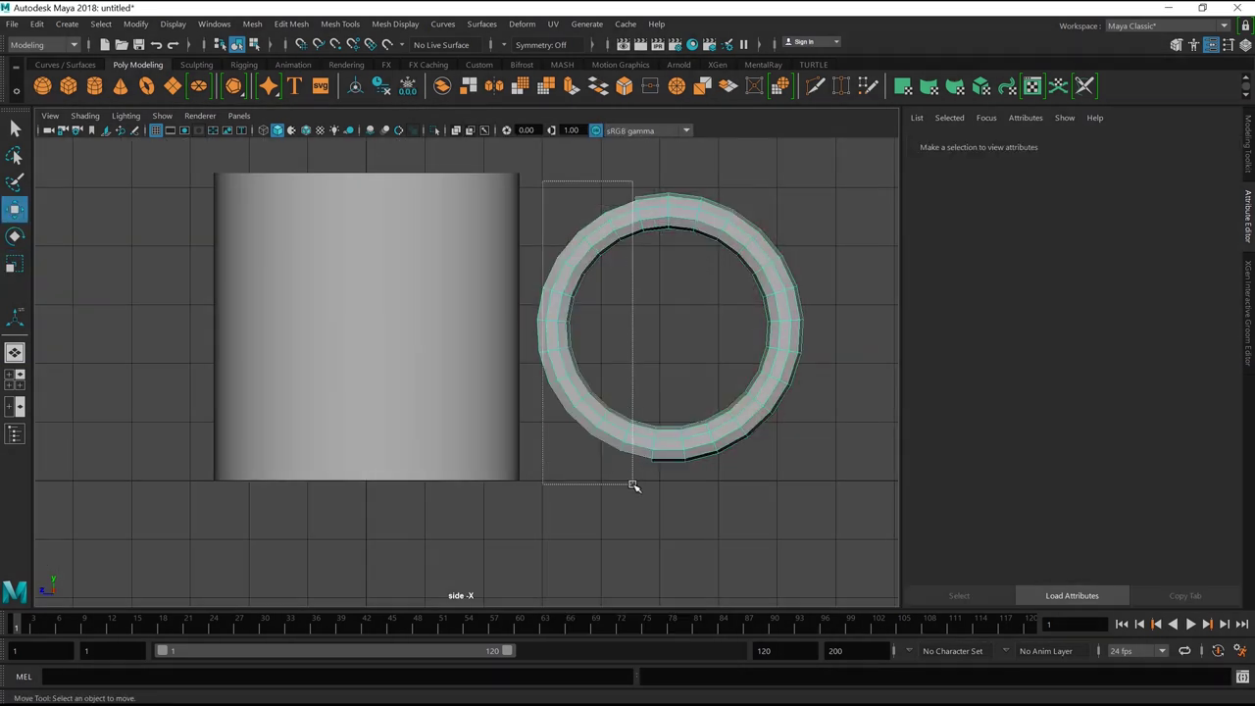
left_click_drag(632, 486, 633, 487)
right_click_drag(631, 281, 690, 255)
left_click_drag(640, 327, 381, 302)
- Inspect the seated handle from the perspective view, looking into the mug
key("space")
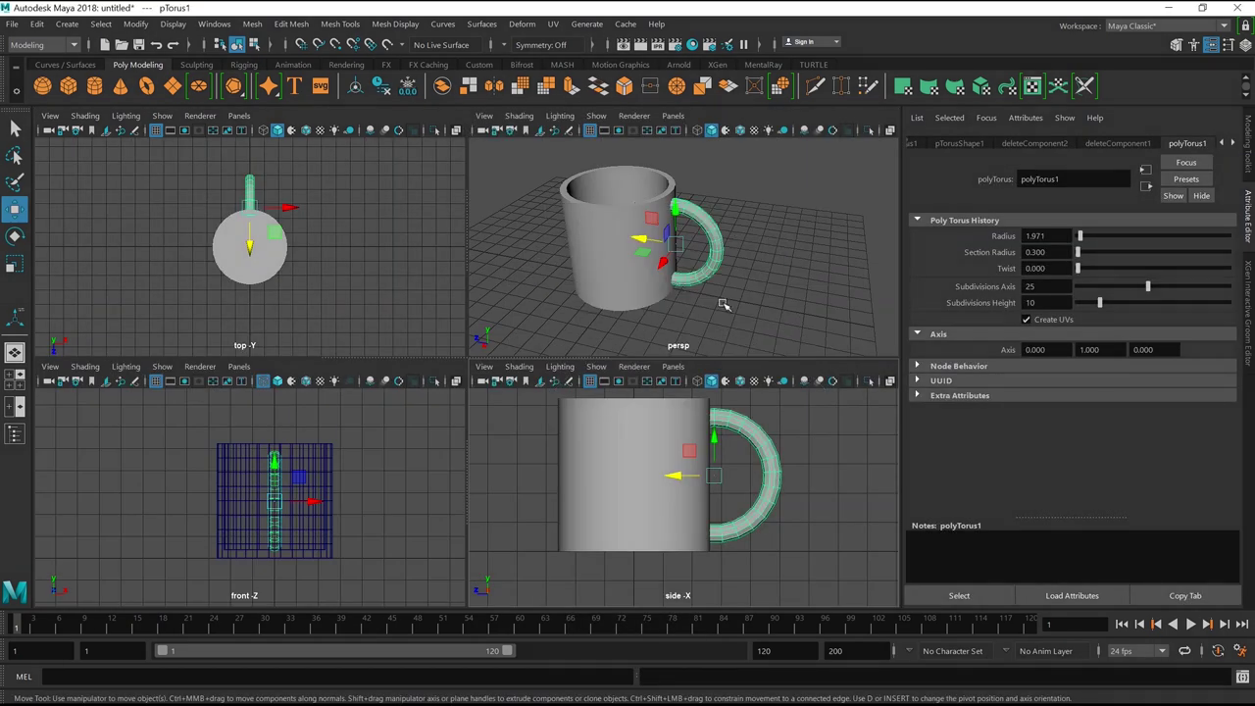
key("space")
left_click_drag(791, 386, 752, 322, "alt")
scroll(468, 417, "up", 3)
mouse_move(467, 417)
left_mouse_down("alt")
mouse_move(510, 350)
mouse_move(470, 327)
left_mouse_up("alt")
key("e")
mouse_move(619, 426)
left_mouse_down("alt")
mouse_move(698, 454)
mouse_move(638, 415)
mouse_move(589, 322)
left_mouse_up("alt")
scroll(639, 415, "down", 5)
- Select the cup body and insert an edge loop beneath its rim
left_click(567, 388)
left_click(578, 412)
left_click(396, 337)
left_click(1143, 143)
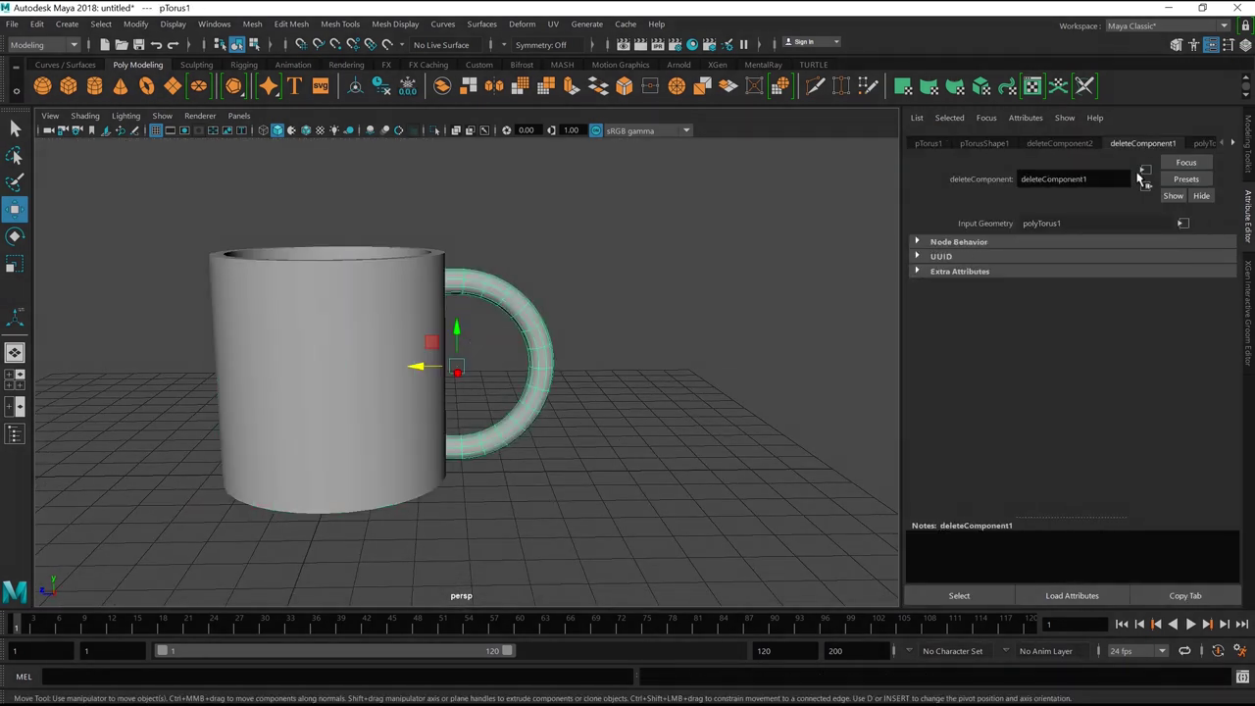
left_click(1206, 143)
left_click(533, 266)
left_click(477, 412)
left_click(588, 245)
left_click_drag(589, 246, 384, 391, "alt")
left_click(384, 390)
left_click(340, 23)
left_click(363, 136)
- Insert edge loops near the cup's rim and lower body, then preview the smoothed mesh
left_click(319, 177)
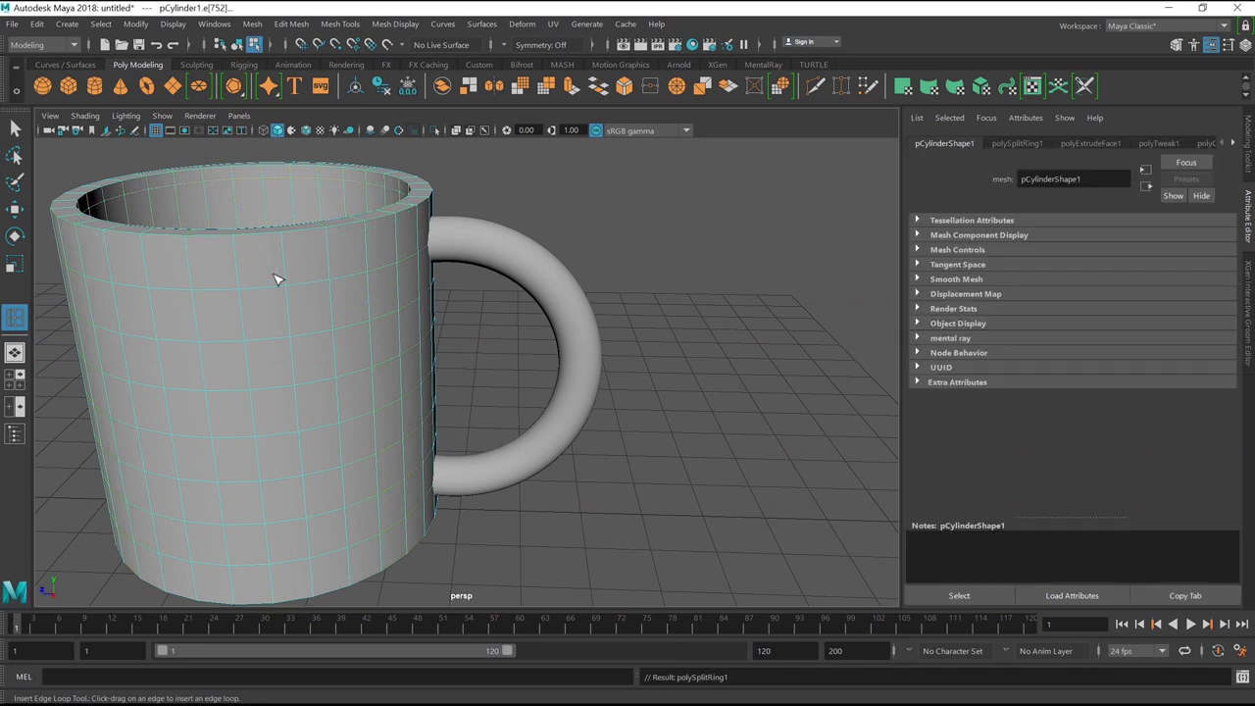
left_click(291, 244)
mouse_move(350, 271)
left_mouse_down("alt")
mouse_move(384, 336)
mouse_move(351, 420)
mouse_move(620, 414)
mouse_move(585, 106)
left_mouse_up("alt")
key("3")
right_click_drag(412, 291, 659, 392)
left_click_drag(658, 393, 669, 412, "alt")
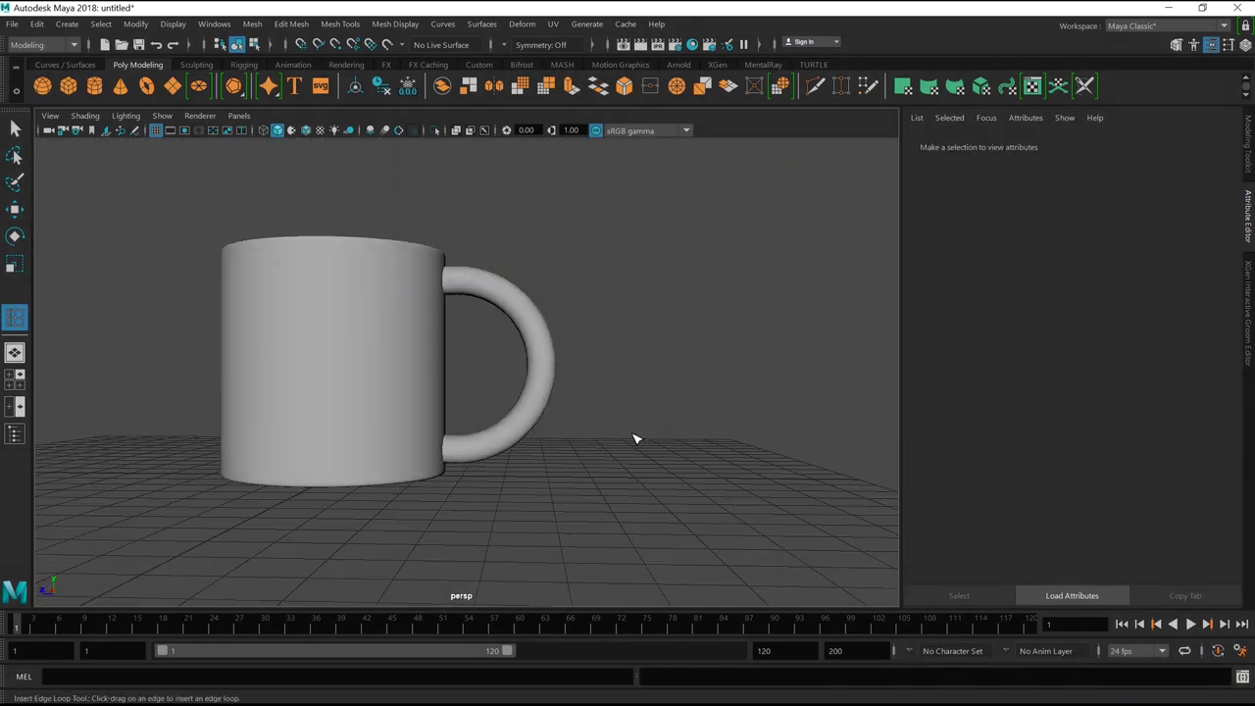
right_click_drag(636, 434, 396, 440, "alt")
- Add an edge loop across the torus handle
left_click(495, 412)
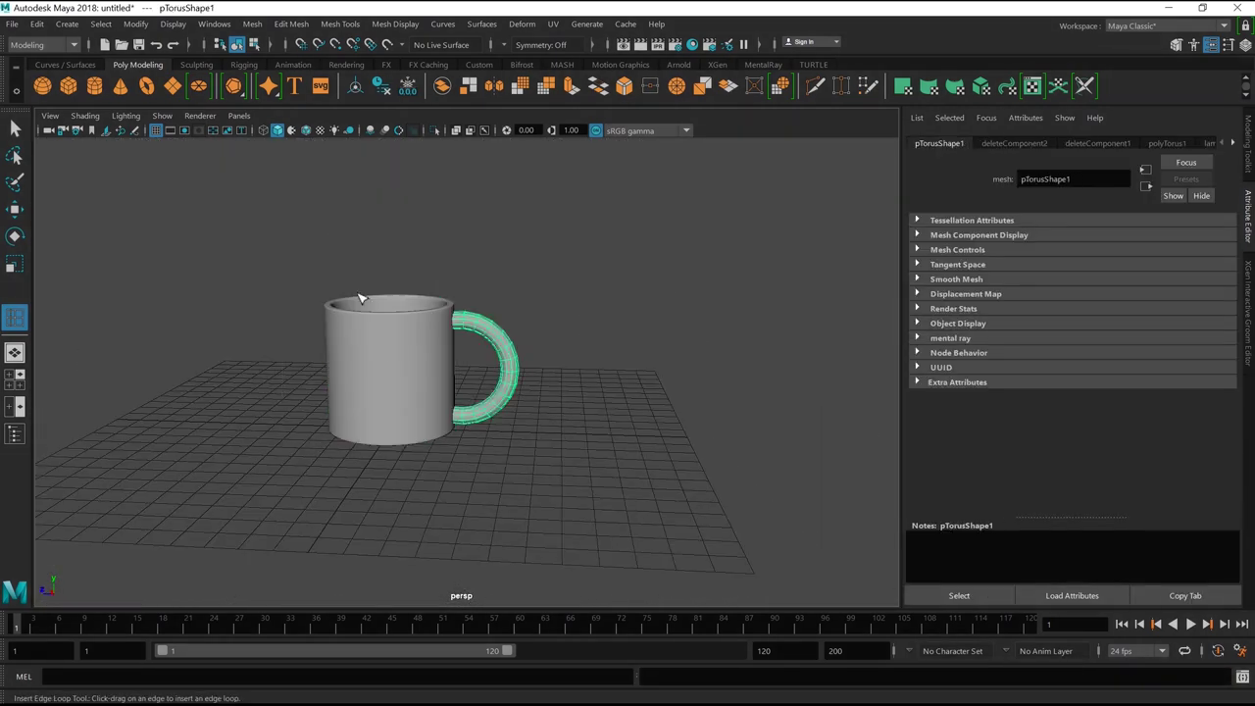
scroll(508, 319, "up", 3)
left_click(508, 319)
key("q")
- Select the cup and handle together and bring up the Mesh menu
scroll(378, 308, "up", 3)
left_click_drag(569, 217, 310, 180)
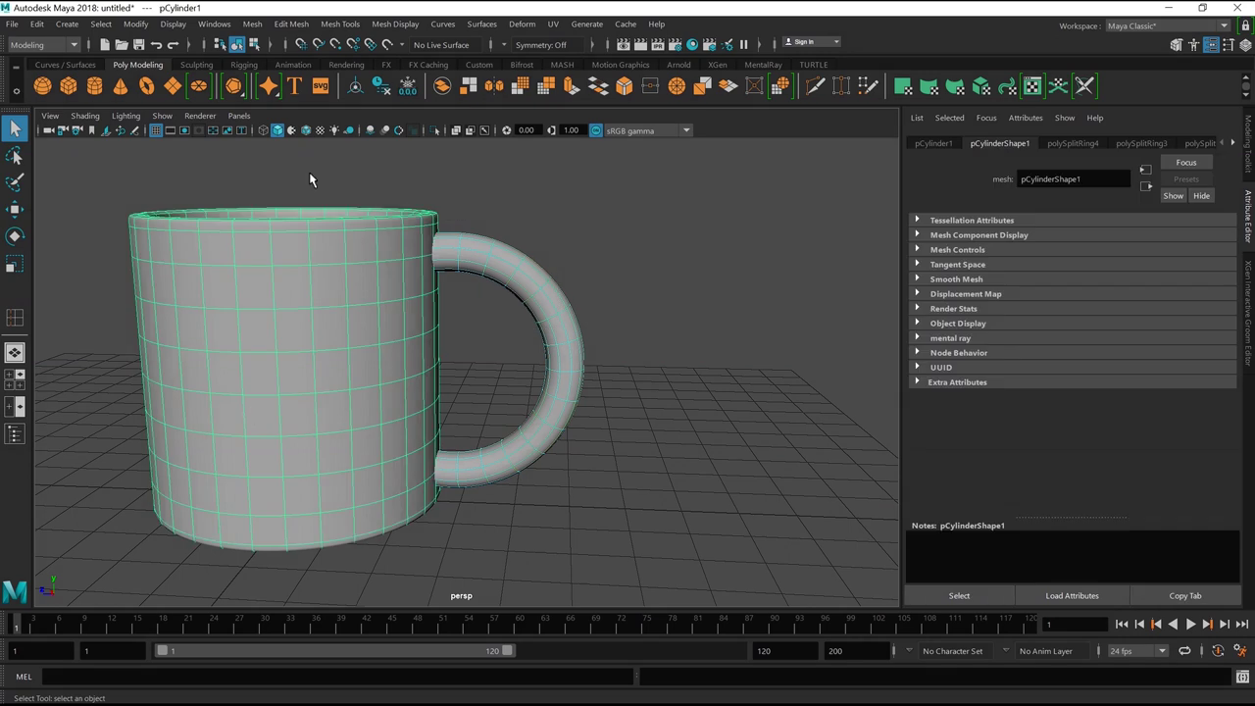
left_click(612, 225)
left_click(565, 301)
left_click(395, 24)
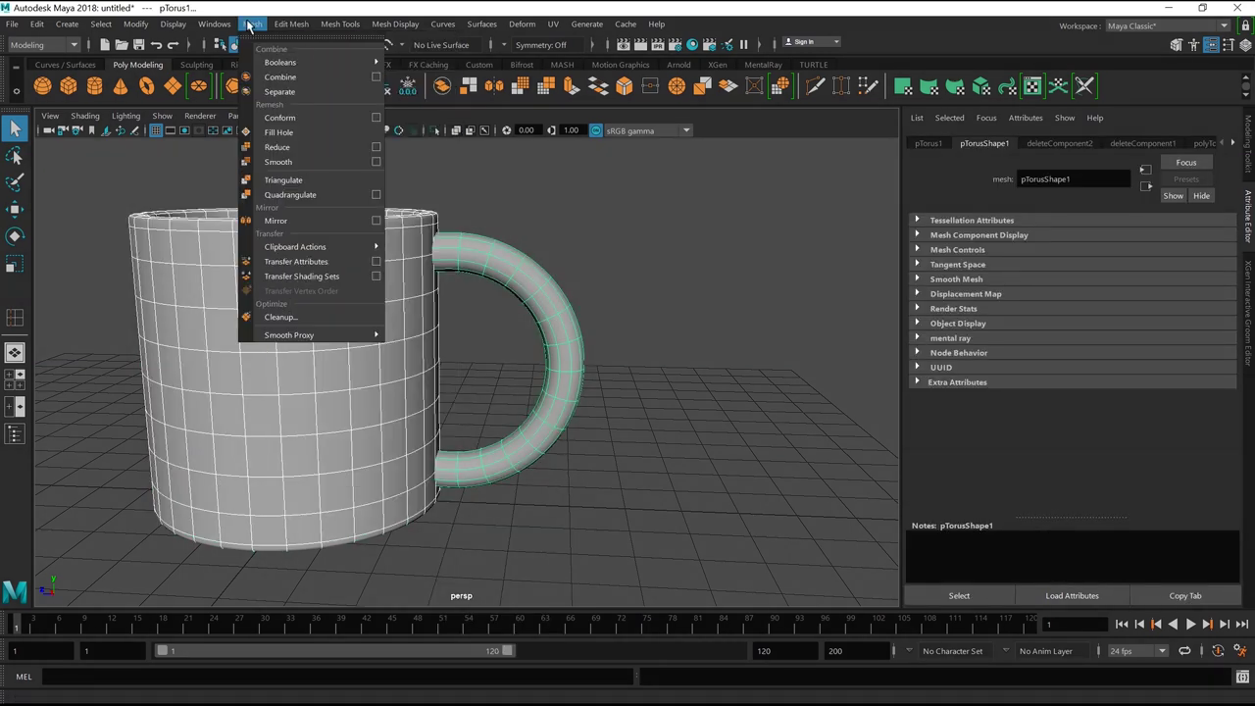
- Combine the cup and handle into one mesh and reselect the merged mug
left_click(281, 76)
key("w")
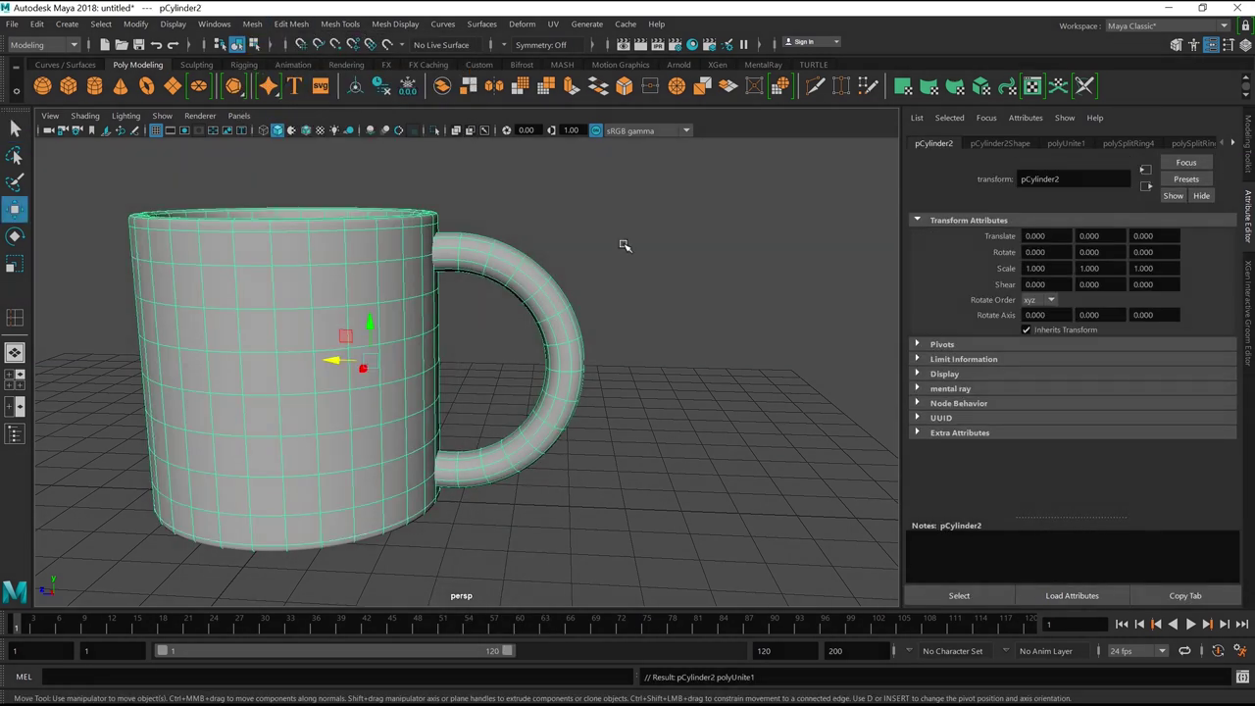
left_click(653, 278)
left_click(568, 294)
left_click_drag(639, 167, 675, 317, "alt")
- Assign a new Lambert material to the mug and set its colour to white
right_click(509, 284)
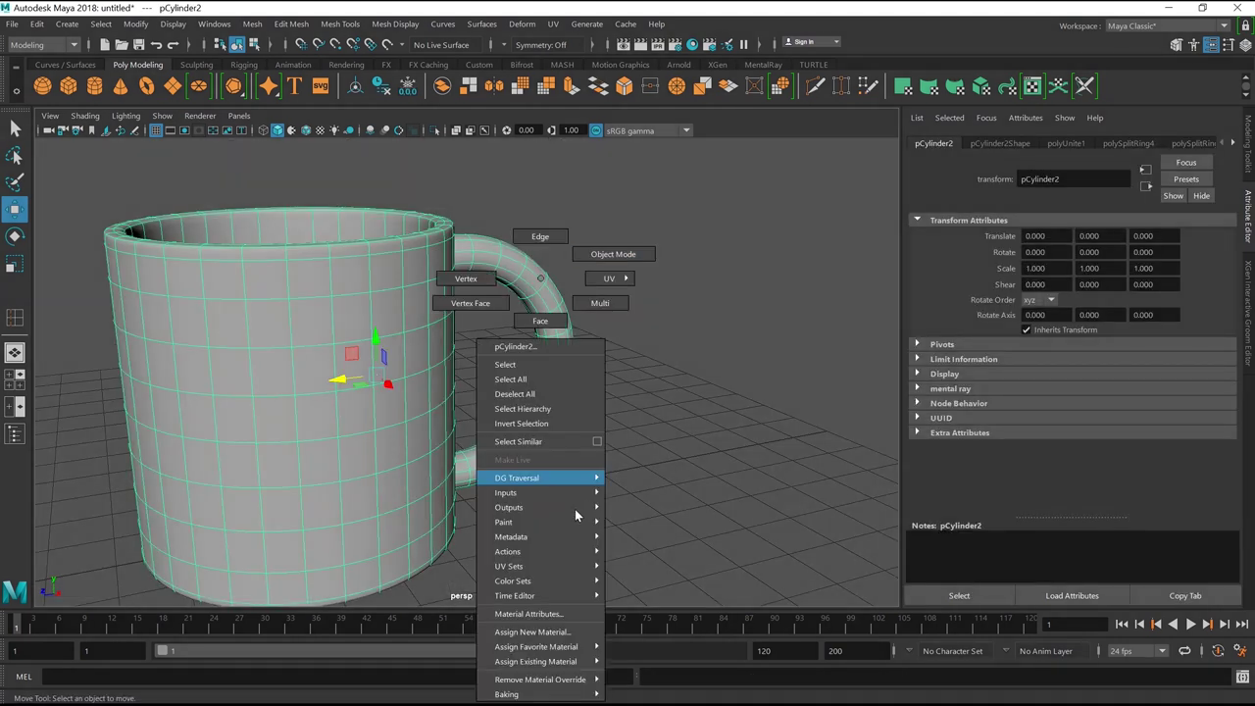
right_click(372, 279)
left_click(486, 577)
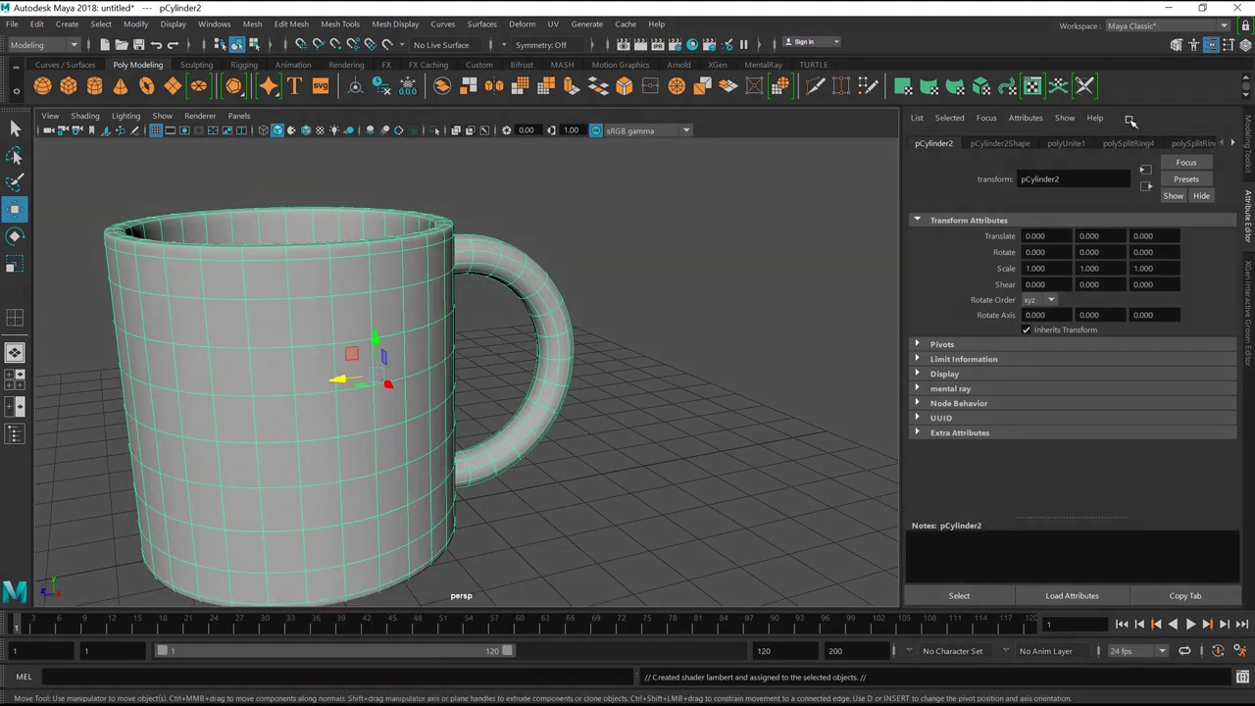
left_click_drag(1143, 301, 1197, 301)
left_click_drag(804, 373, 745, 295, "alt")
- Test-render the mug, tone its colour slightly below white, and render it again
left_click(675, 44)
left_click(641, 44)
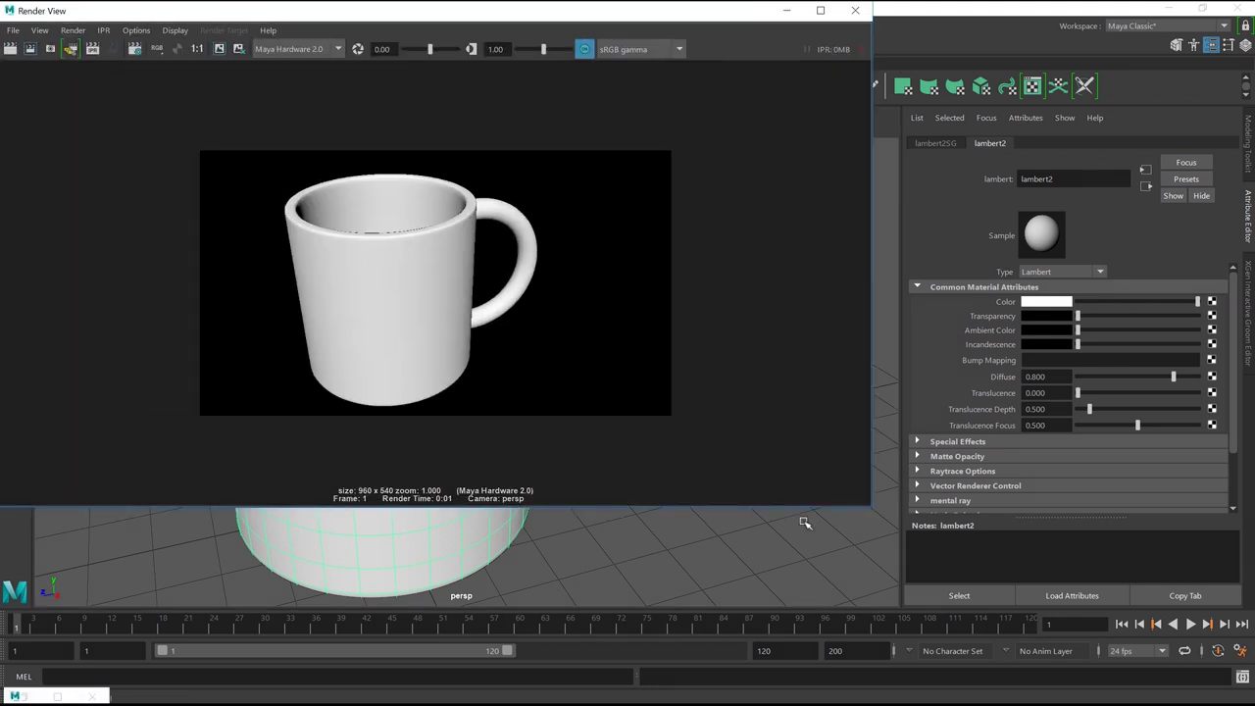
left_click(855, 10)
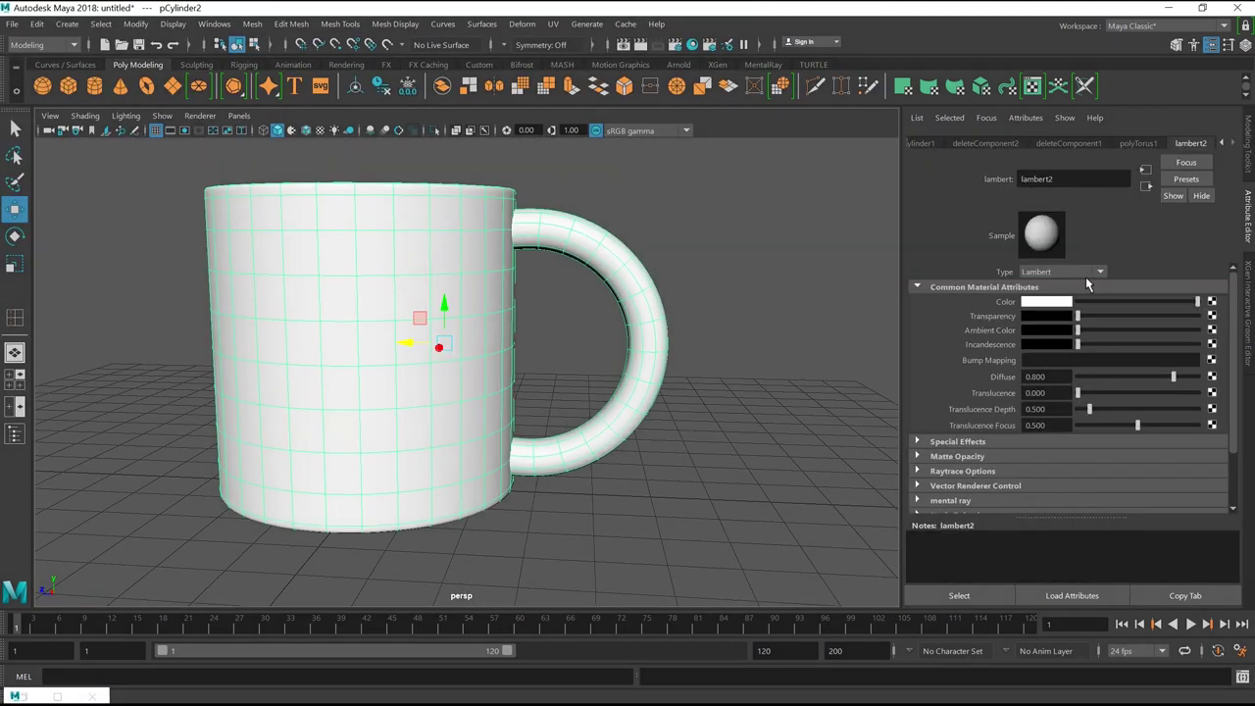
left_click_drag(1197, 301, 1174, 301)
left_click(641, 44)
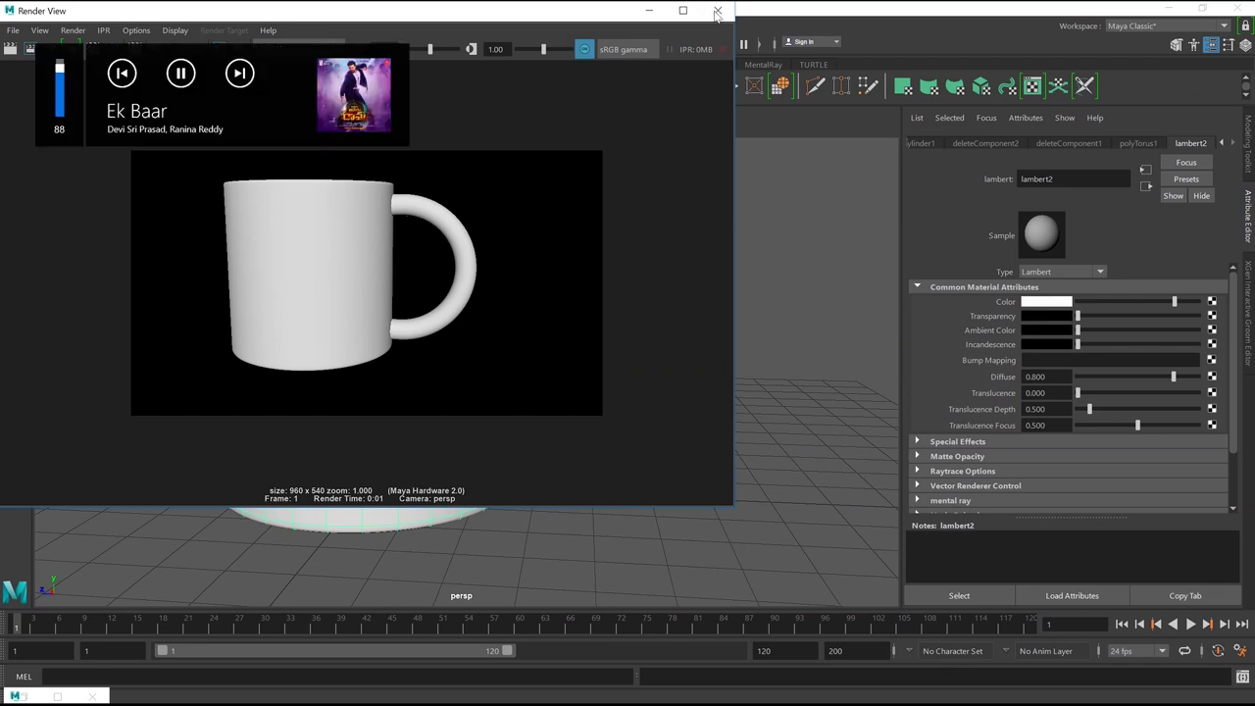
left_click(717, 12)
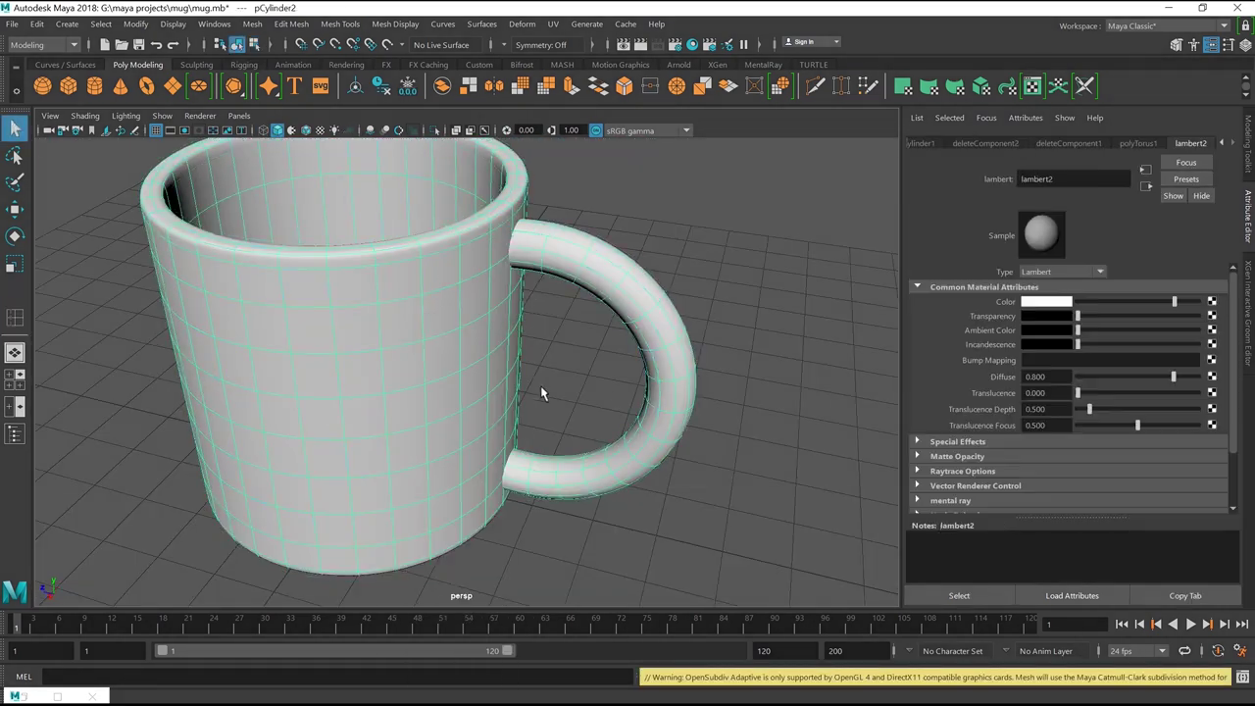
- Select the mug's front faces and view their UV layout in an enlarged UV Editor
right_click(459, 265)
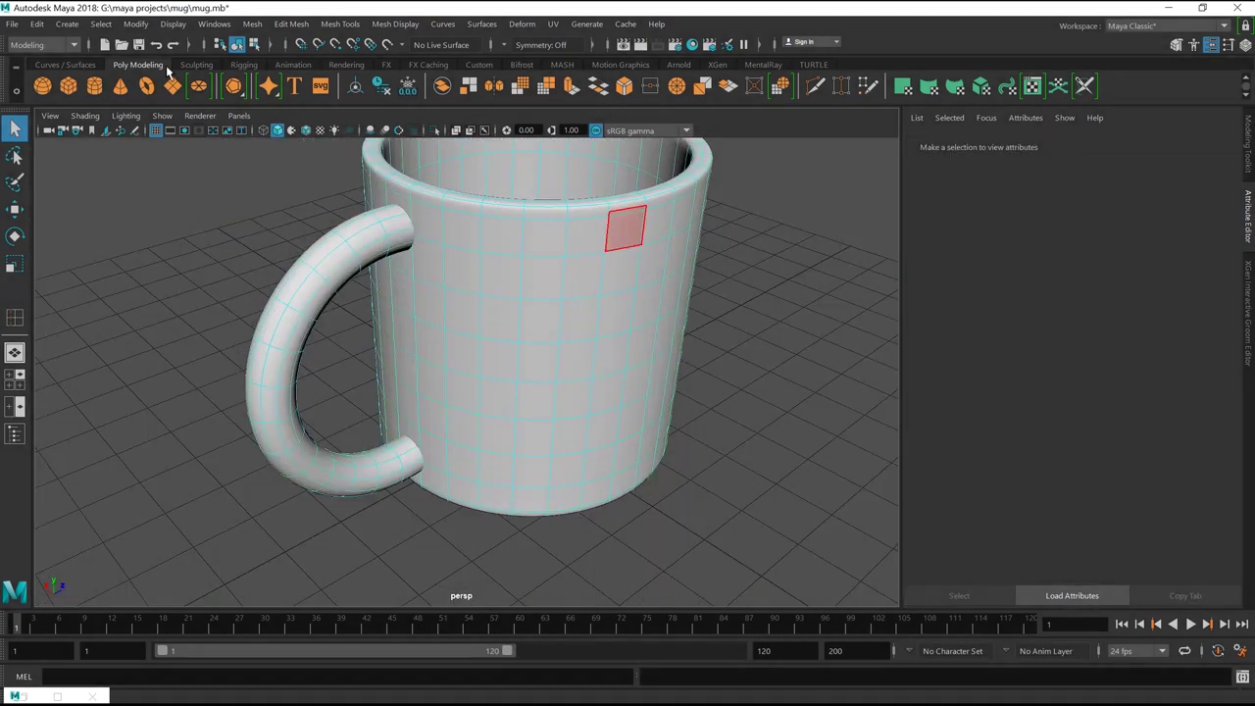
left_click(334, 25)
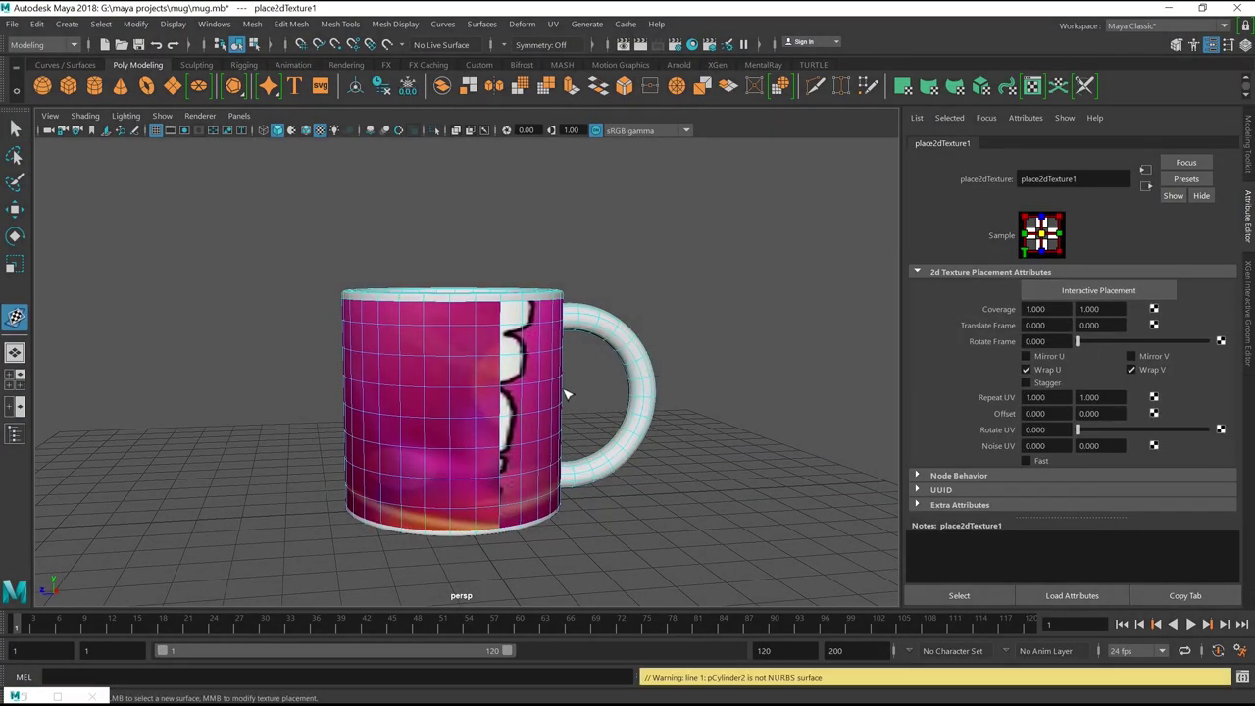
left_click(961, 88)
double_click(383, 50)
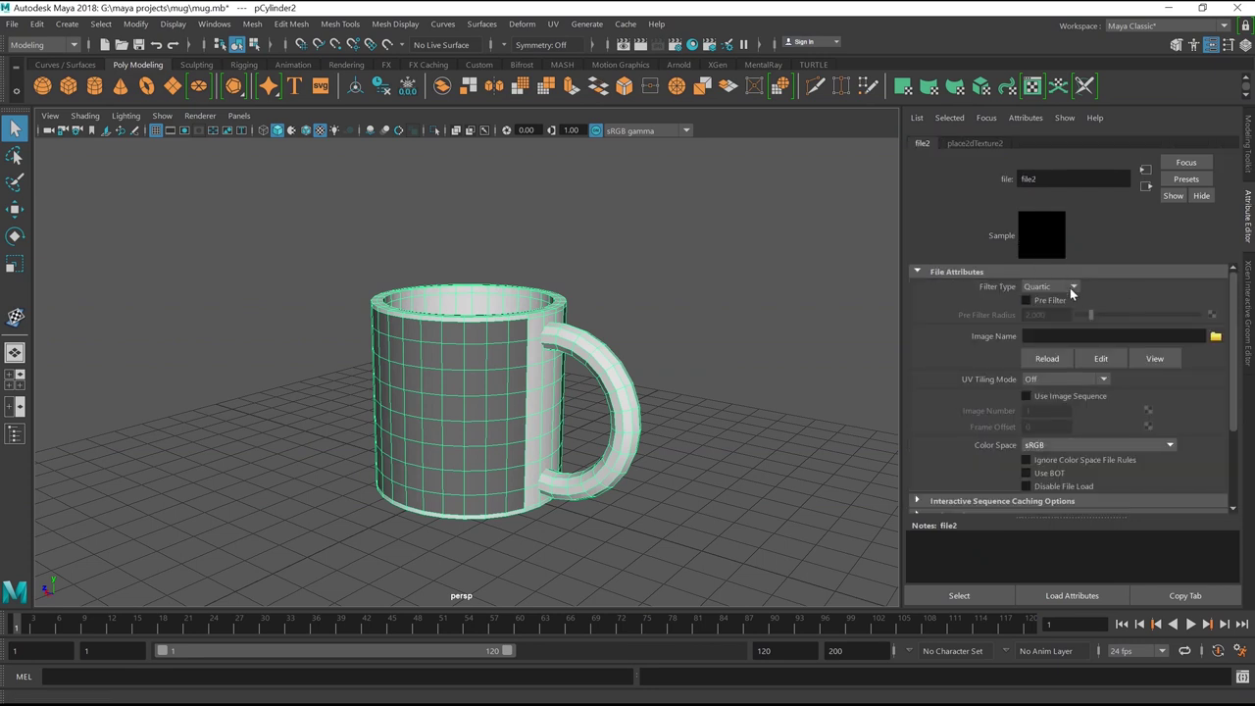
- Revisit the front-face material's presets, then inspect the mug's construction nodes and output connections
left_click(1146, 185)
left_click(1182, 203)
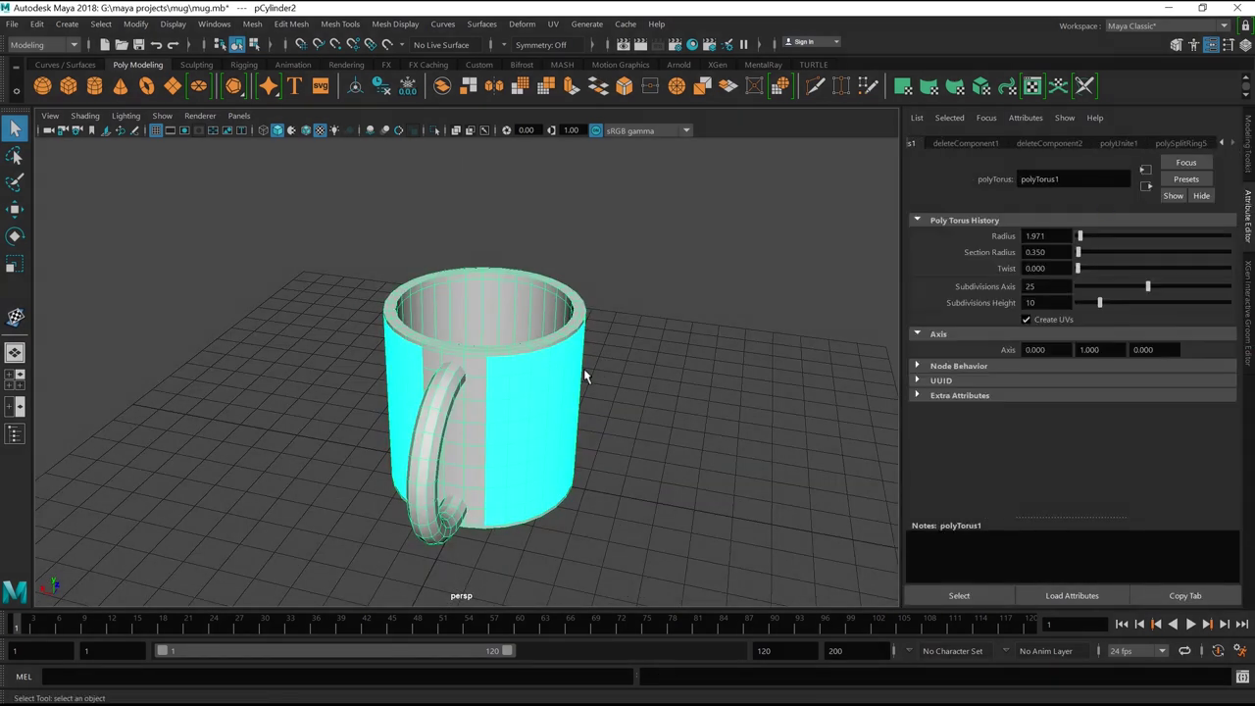
left_click(917, 142)
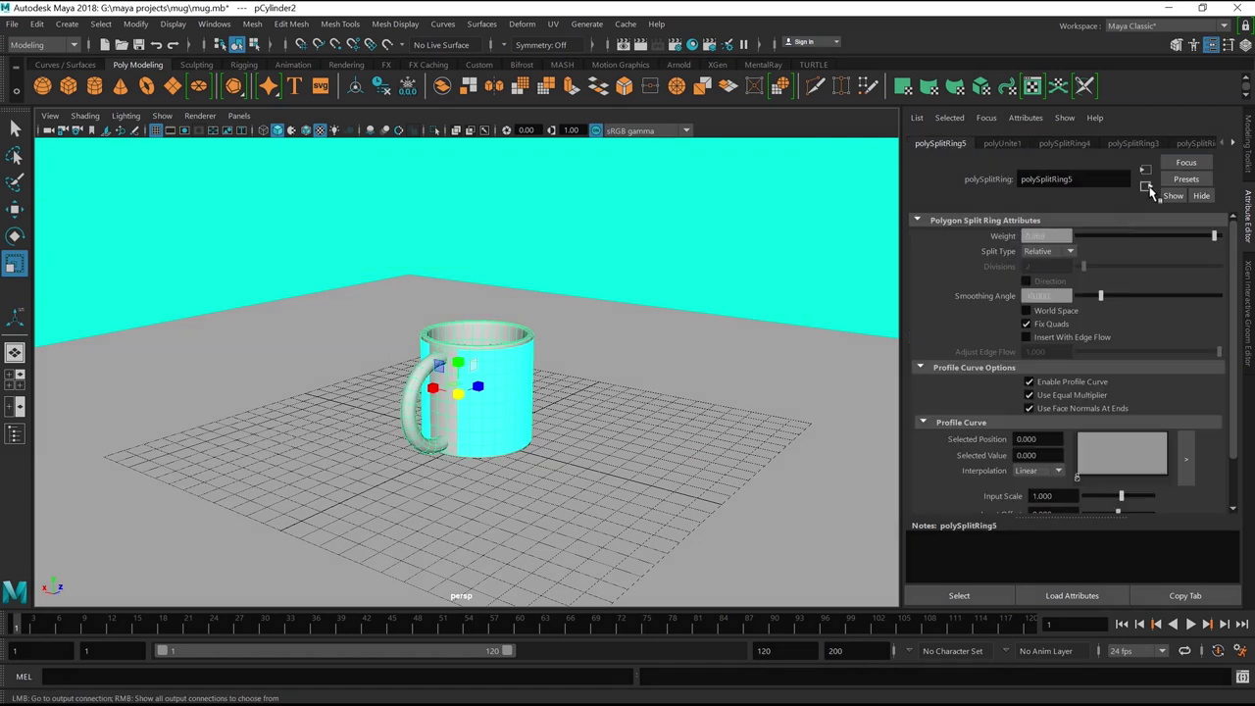
right_click(1152, 193)
- Step from the mug's shape node through groupId and its shading group to lambert1
left_click(1187, 147)
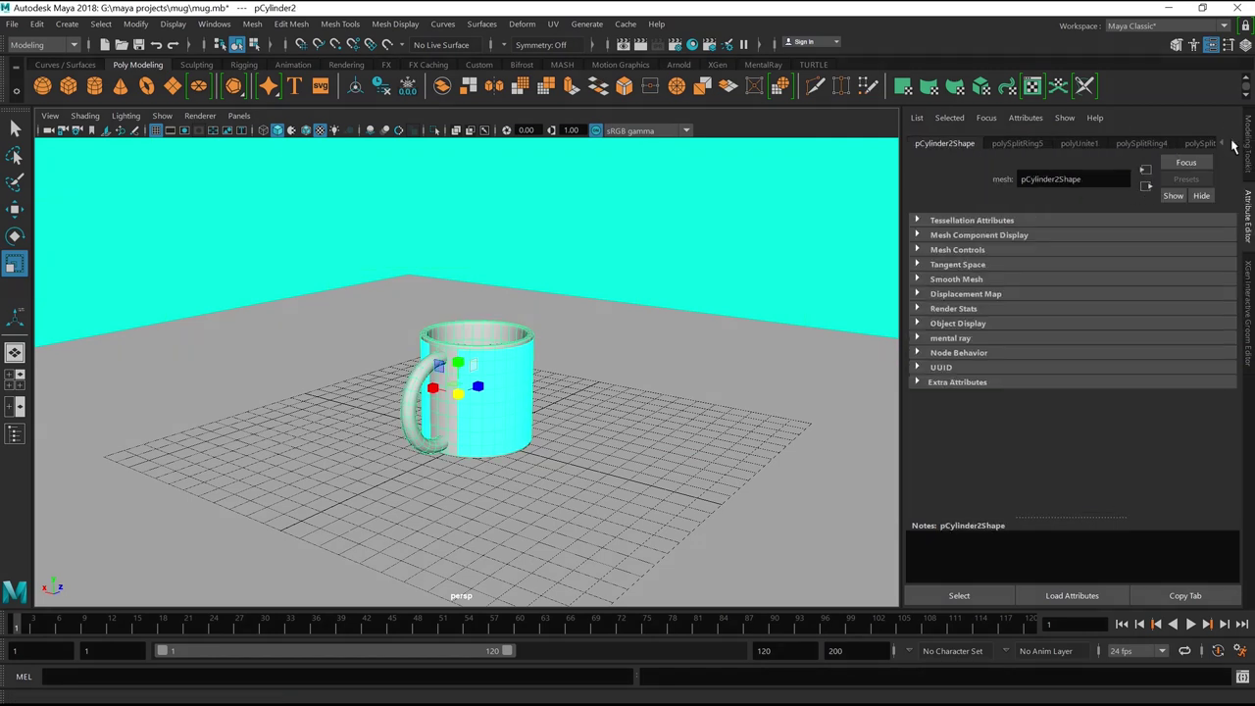
left_click(1146, 184)
left_click(1146, 184)
left_click(993, 143)
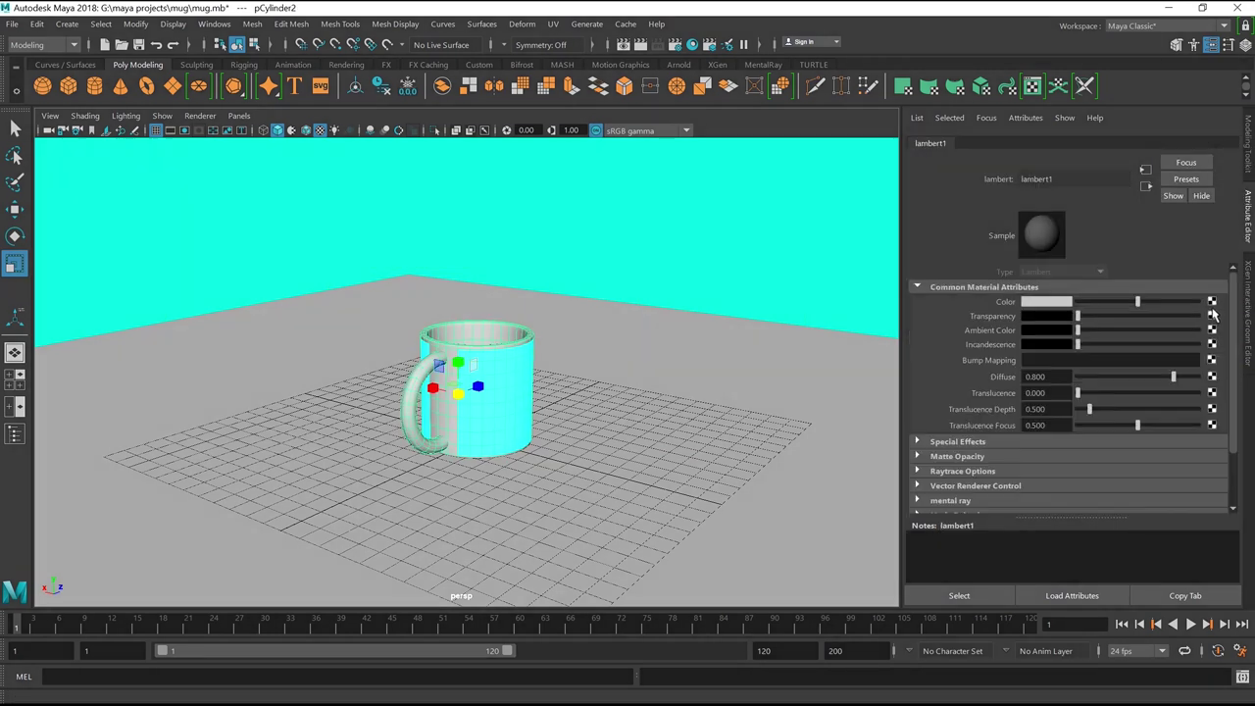